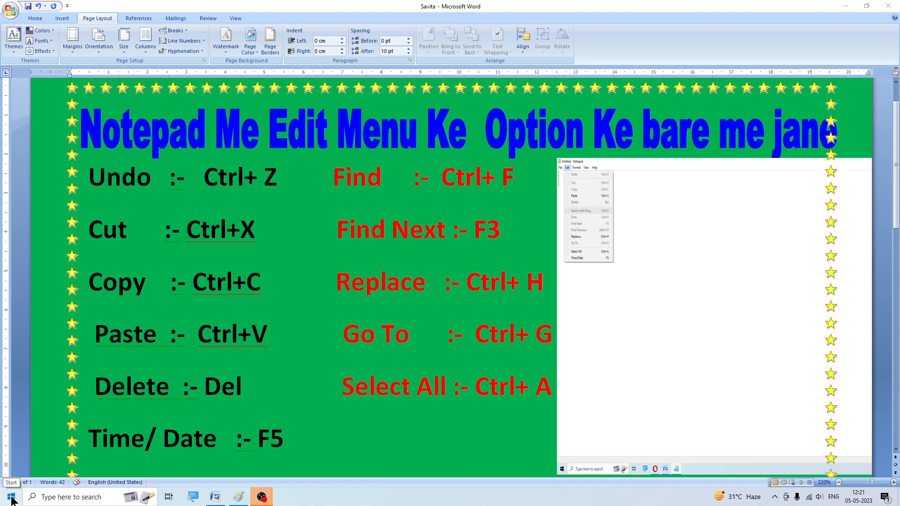
# Step: Find and launch Notepad, and maximize its blank document window
pyautogui.click(11, 500)
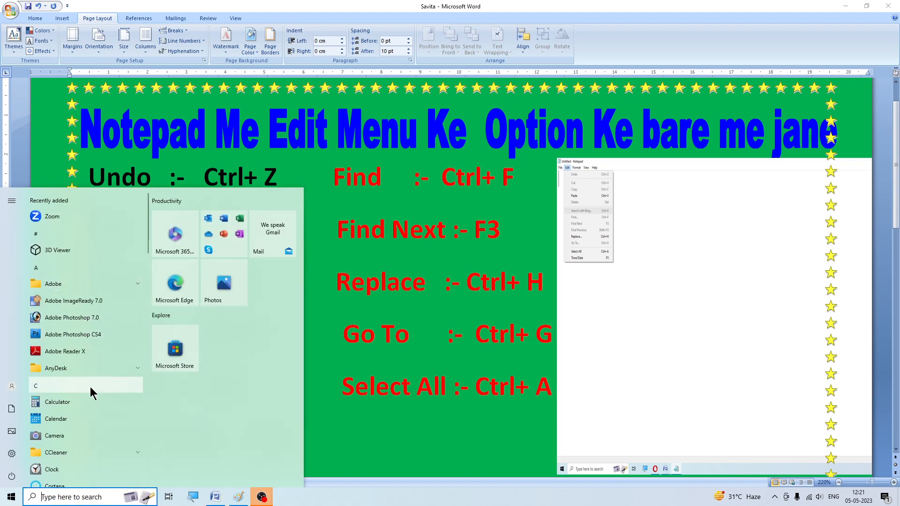
pyautogui.write('Nopt')
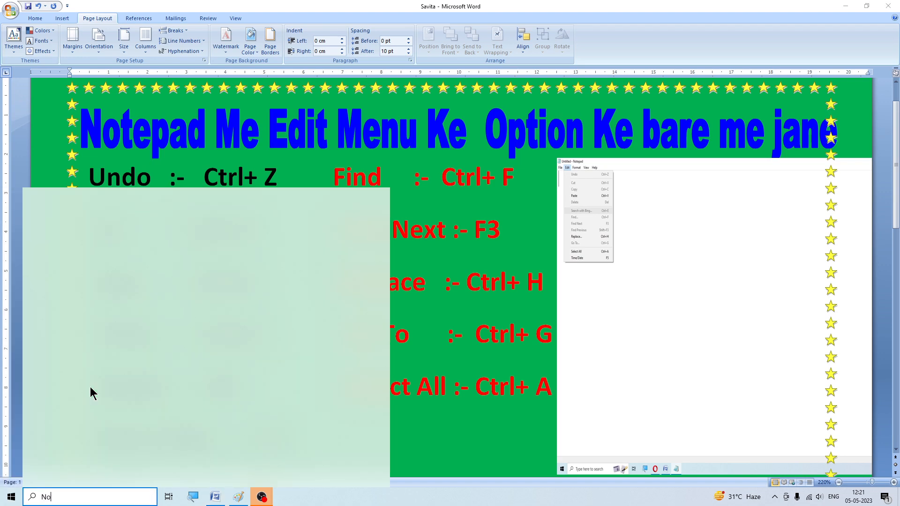
pyautogui.press('BackSpace')
pyautogui.press('BackSpace')
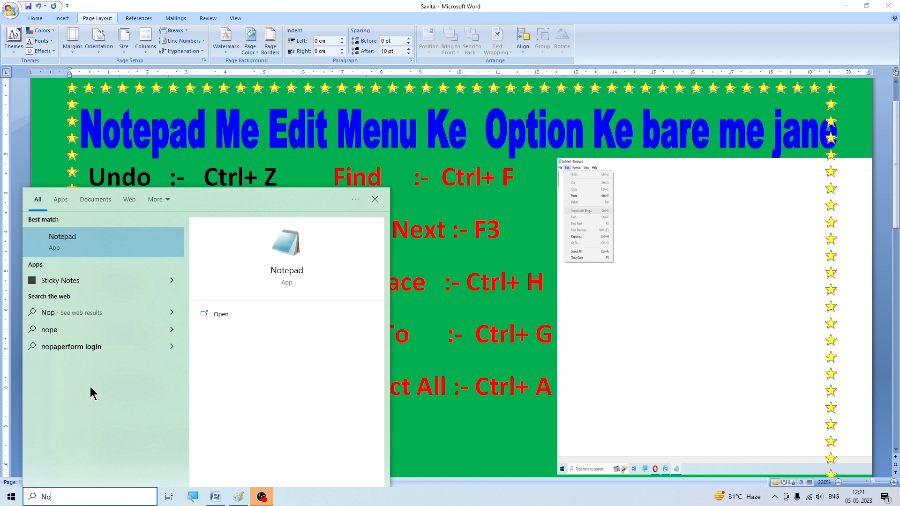
pyautogui.write('tepad')
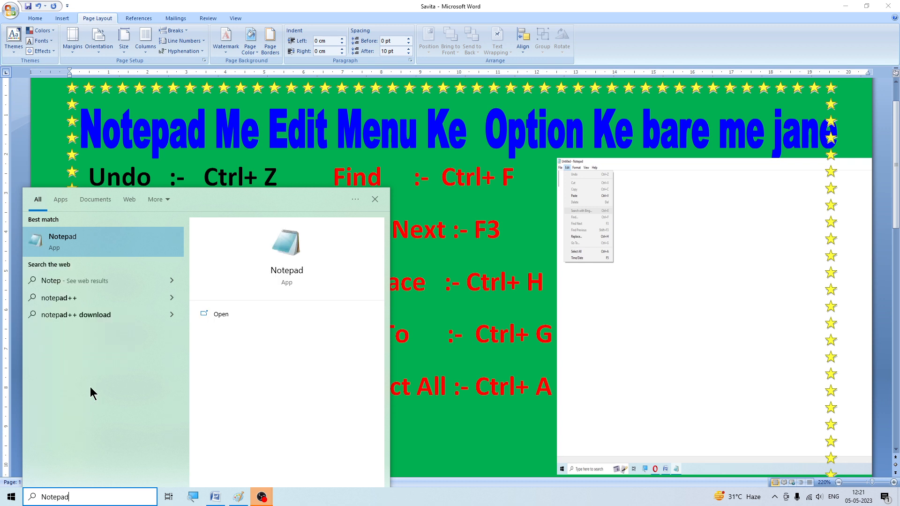
pyautogui.click(69, 241)
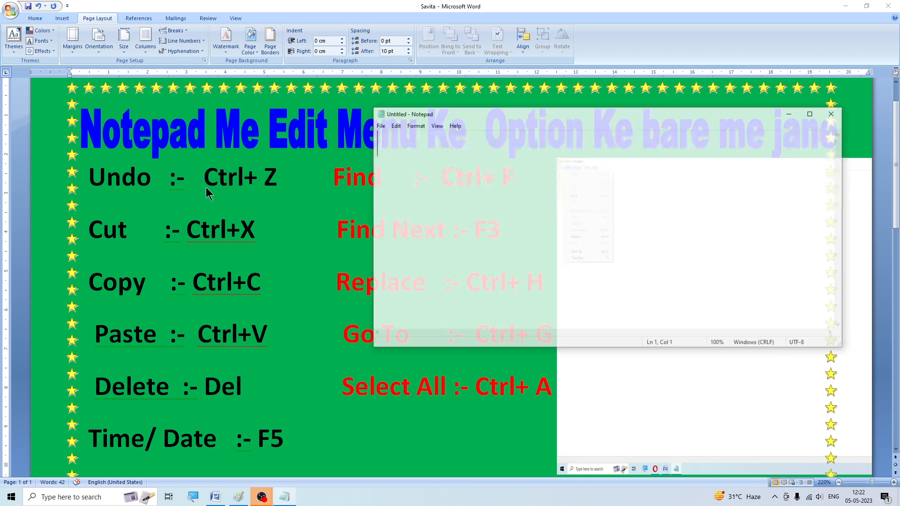
pyautogui.click(812, 113)
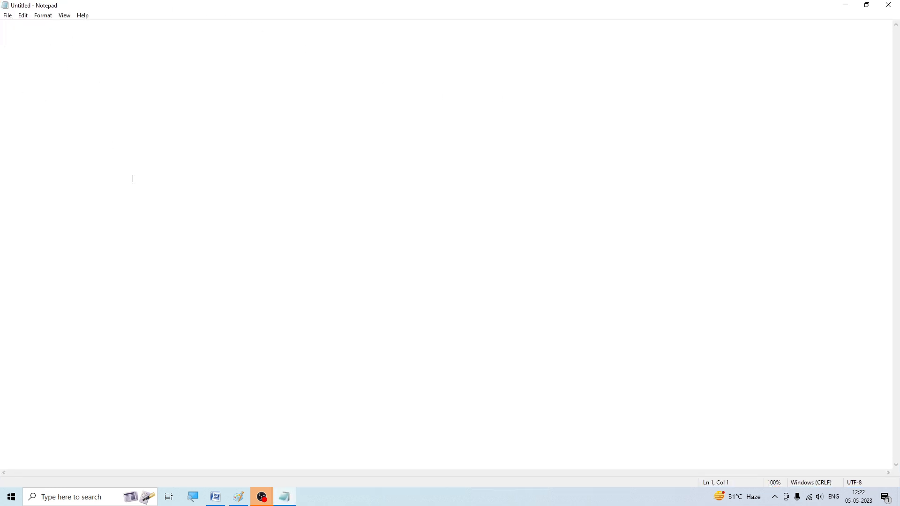
pyautogui.click(194, 497)
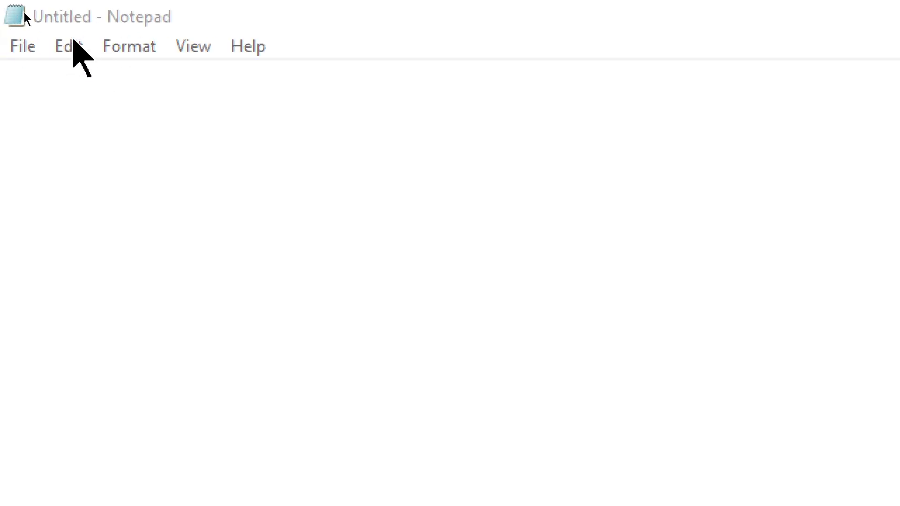
# Step: Enter the word "Computer" in the blank document
pyautogui.click(66, 47)
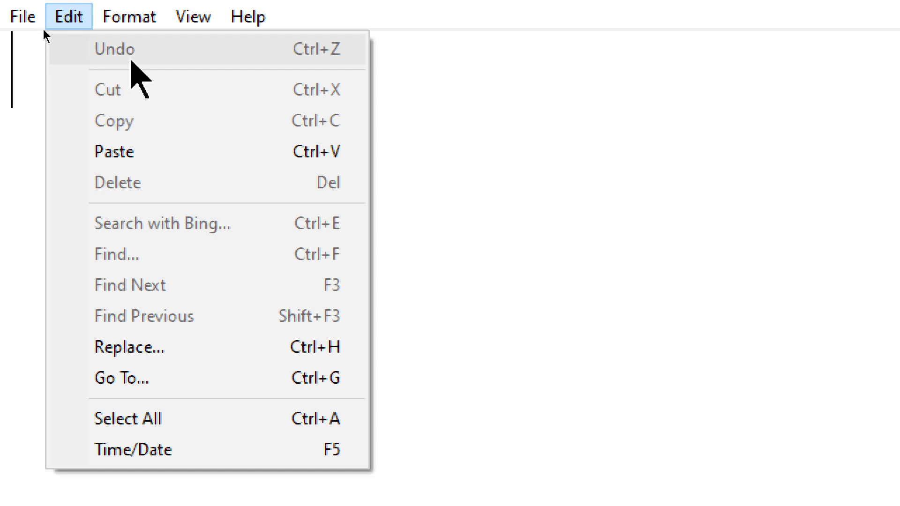
pyautogui.click(141, 62)
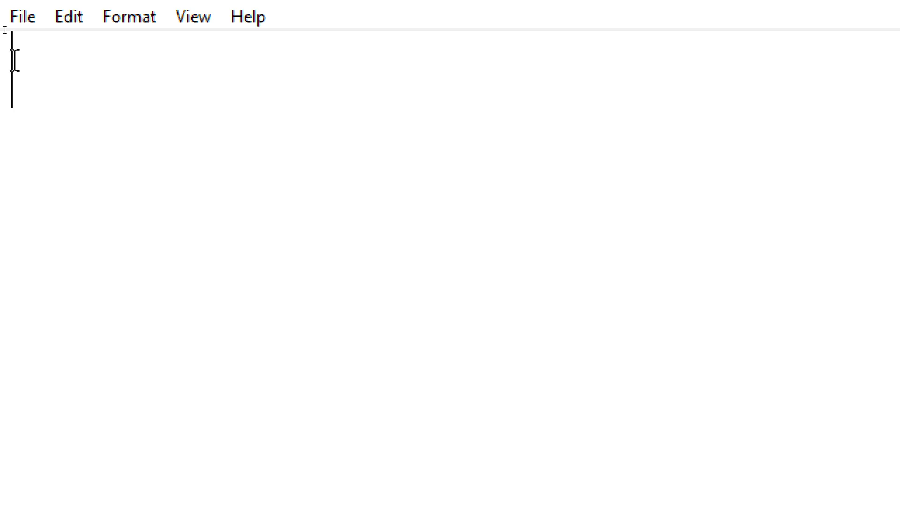
pyautogui.write('Computer')
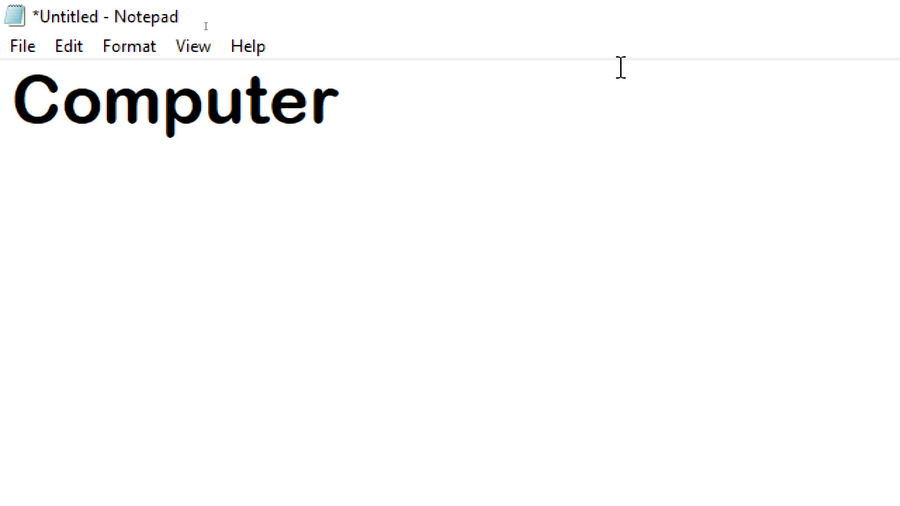
# Step: Use Select All on the document's text and clear the selection
pyautogui.click(52, 48)
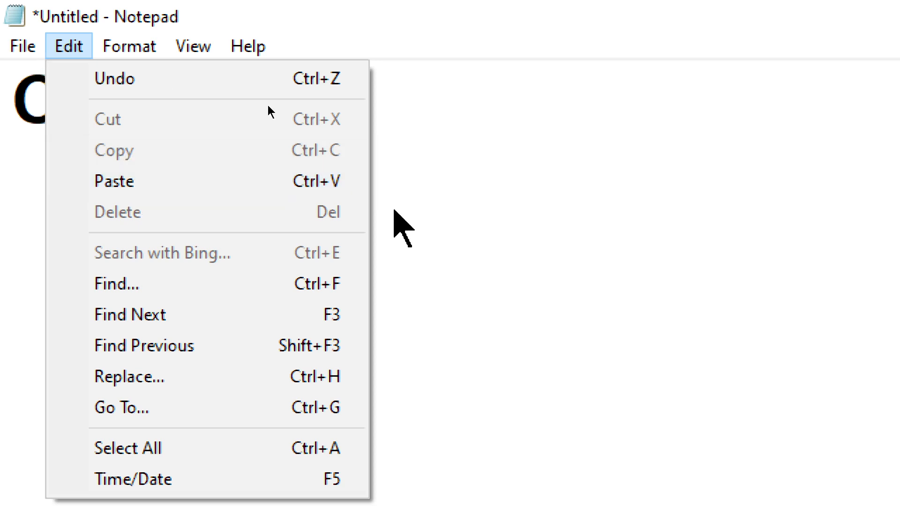
pyautogui.click(464, 190)
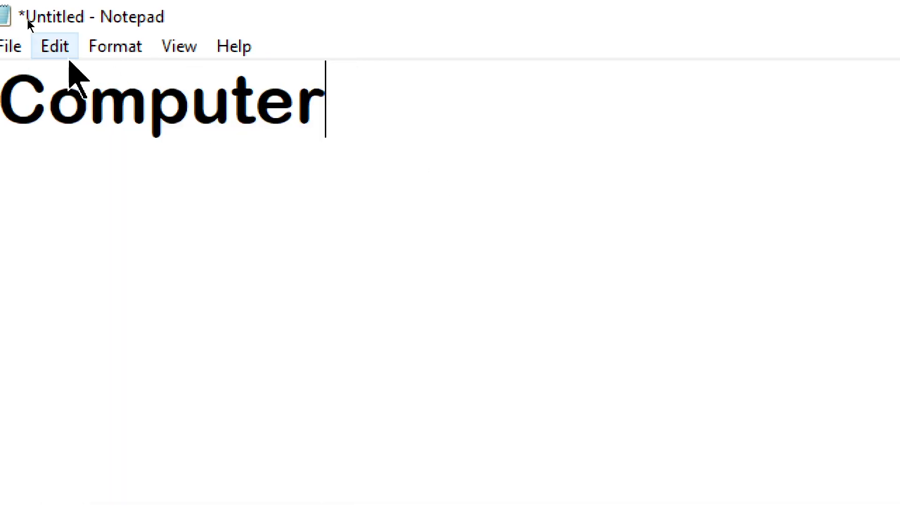
pyautogui.click(58, 46)
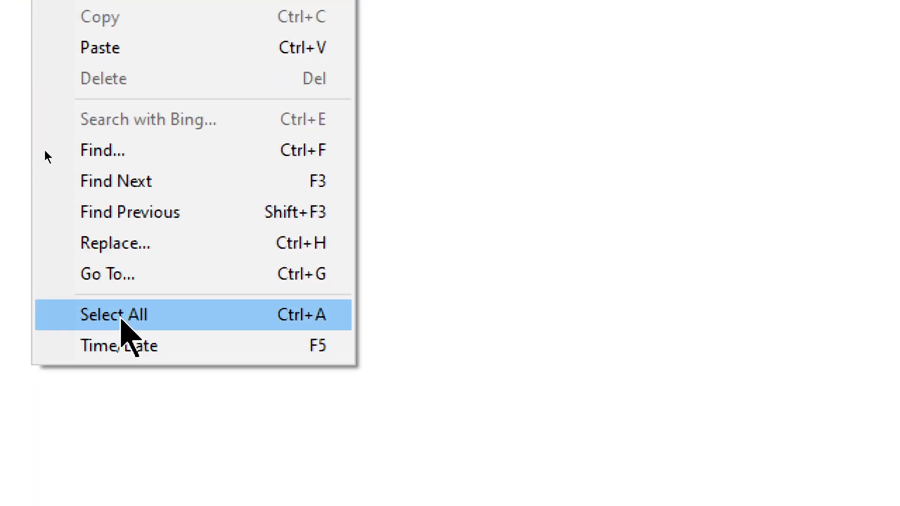
pyautogui.click(116, 321)
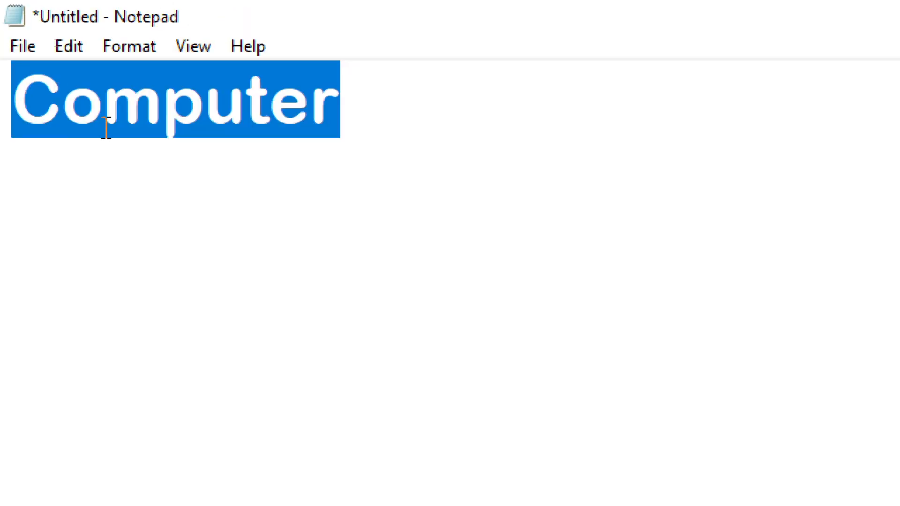
pyautogui.click(378, 74)
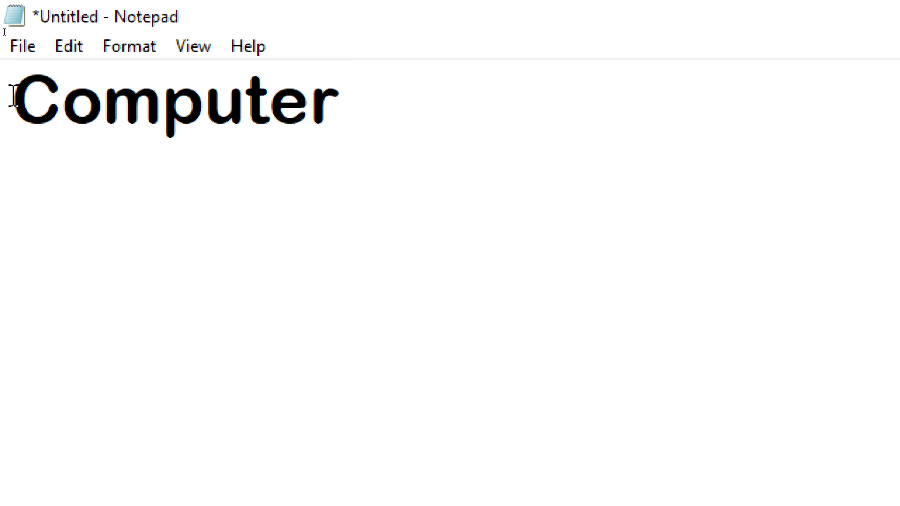
# Step: Select the word "Computer" and copy it to the clipboard
pyautogui.moveTo(15, 97); pyautogui.dragTo(345, 105)
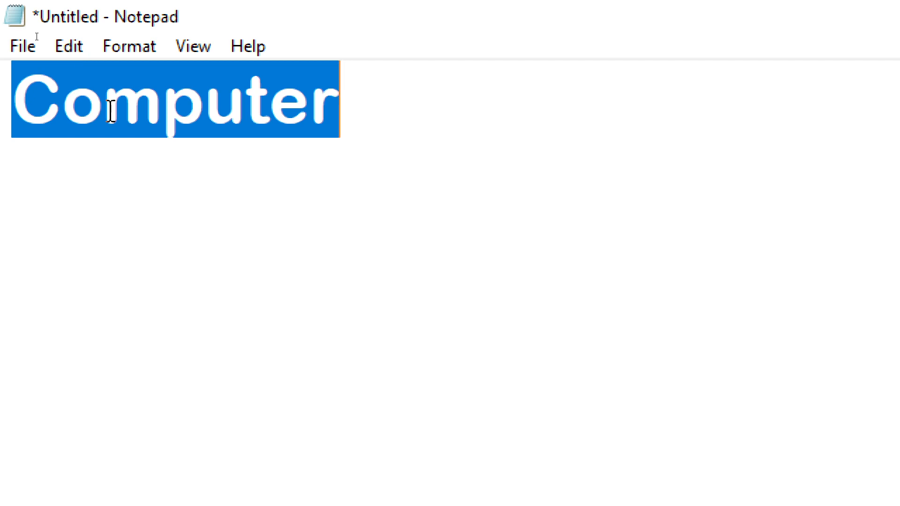
pyautogui.click(70, 47)
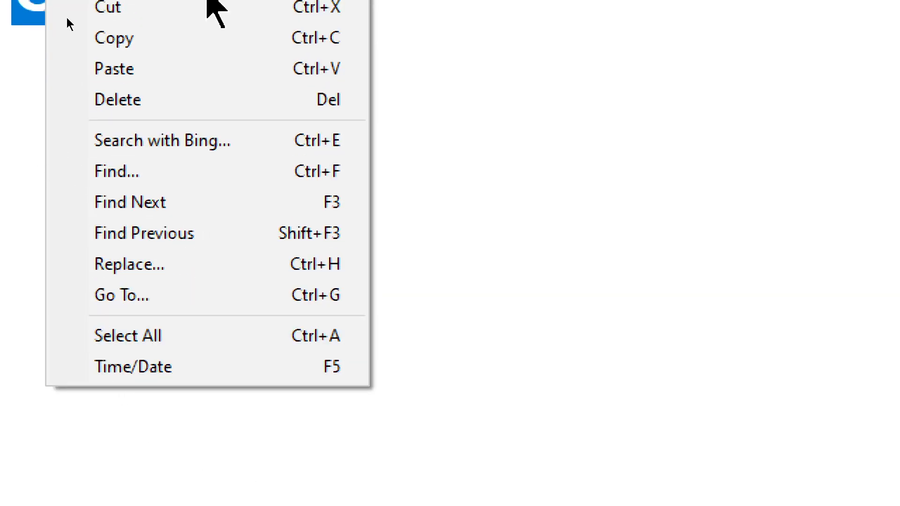
pyautogui.moveTo(159, 58)
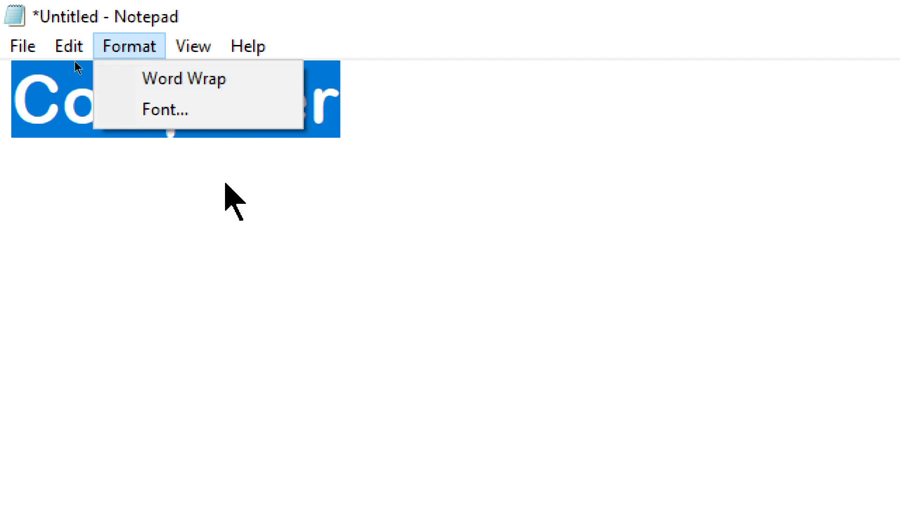
pyautogui.moveTo(80, 46)
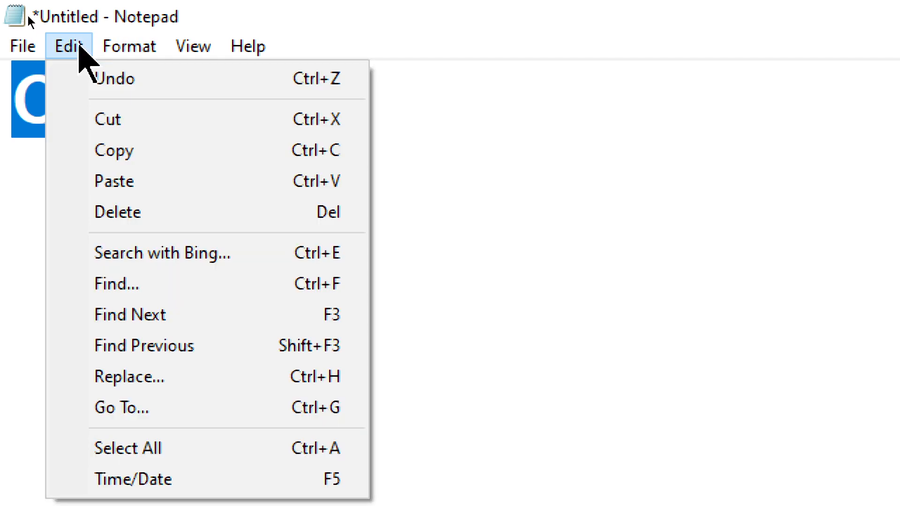
pyautogui.click(121, 153)
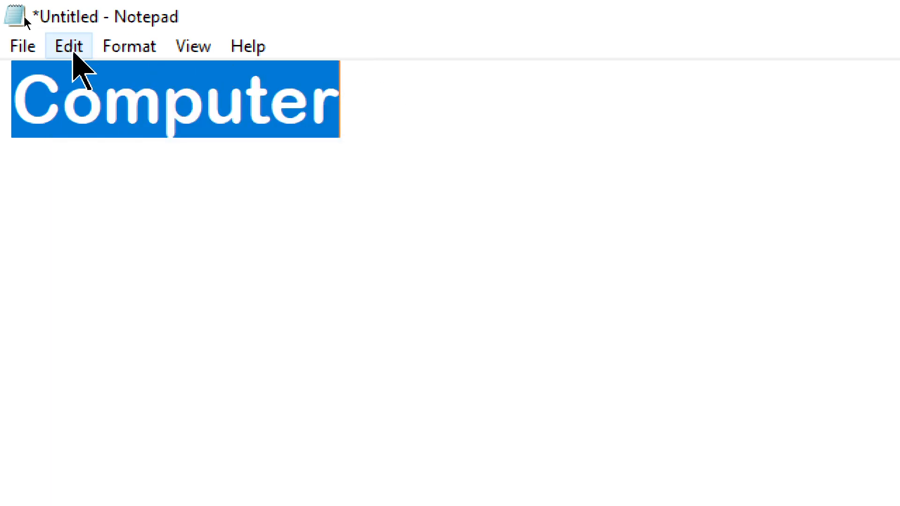
# Step: Paste "Computer" over the selected word and keep pasting until the line holds six consecutive copies
pyautogui.click(72, 52)
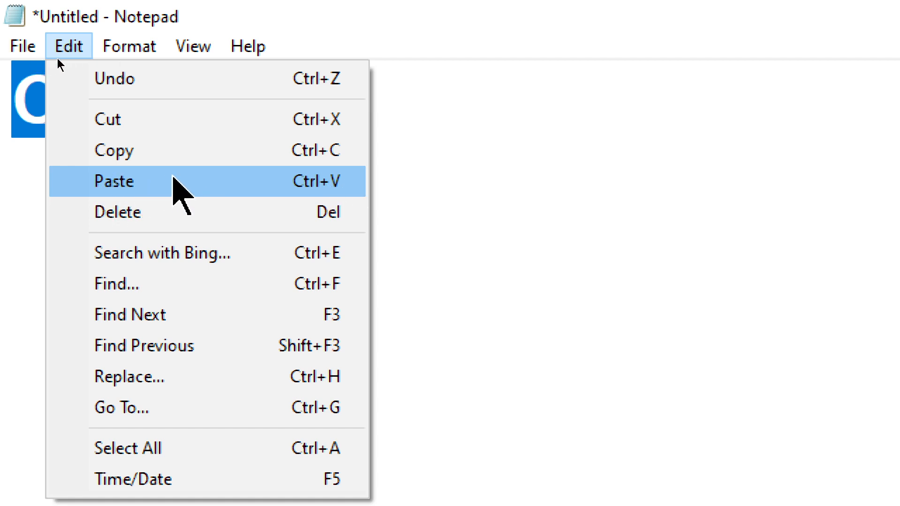
pyautogui.click(106, 184)
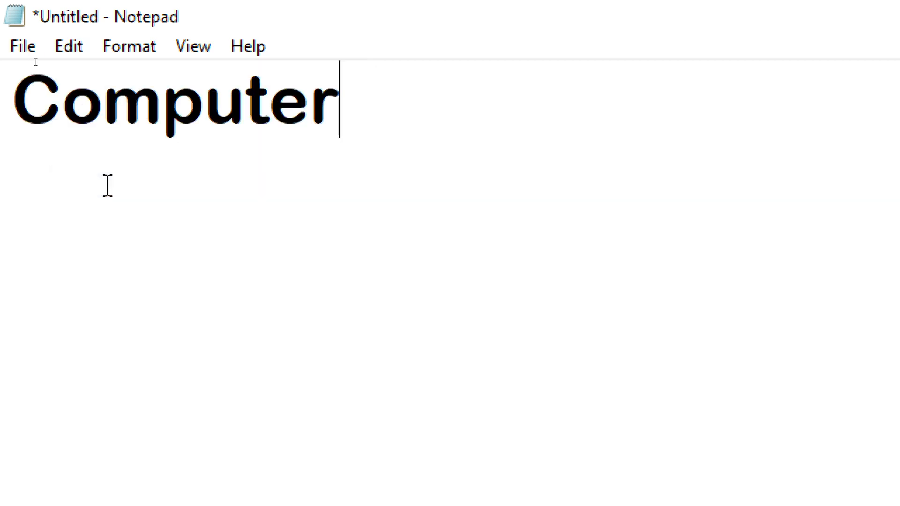
pyautogui.click(85, 43)
pyautogui.click(126, 181)
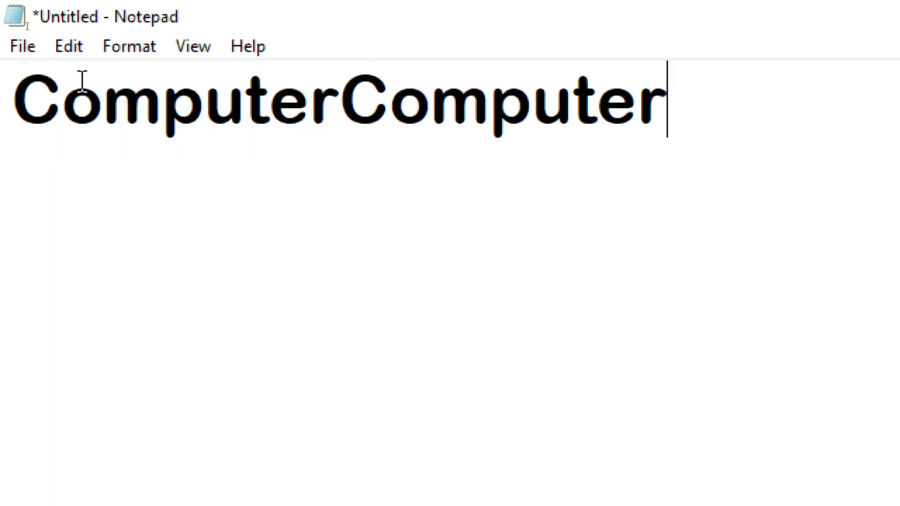
pyautogui.click(71, 47)
pyautogui.click(131, 181)
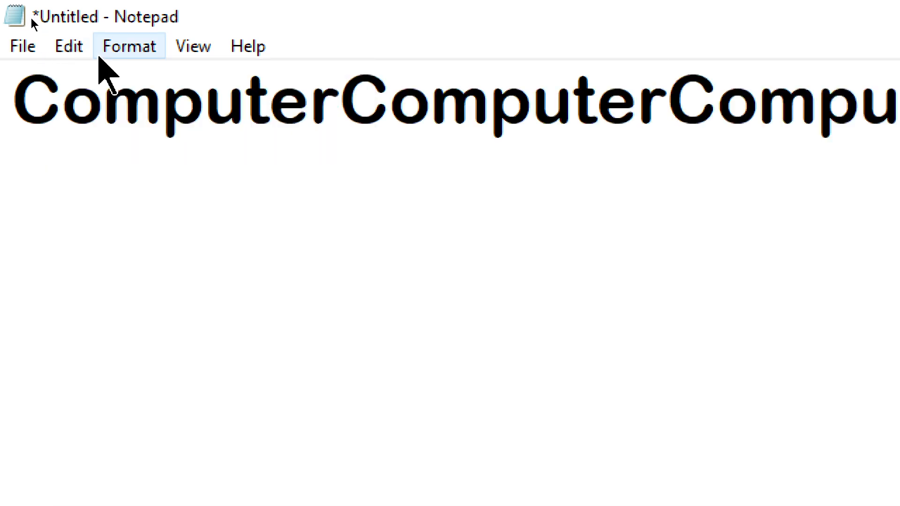
pyautogui.click(69, 46)
pyautogui.click(106, 181)
pyautogui.click(70, 47)
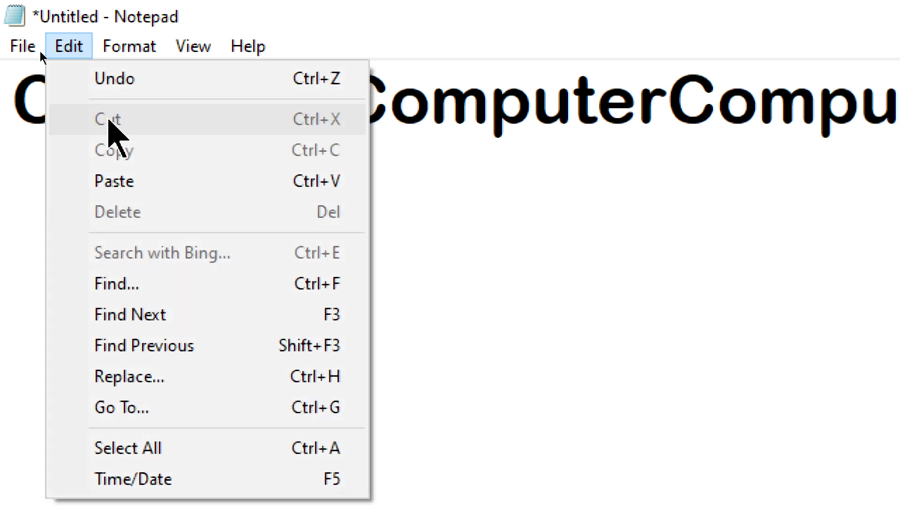
pyautogui.click(107, 181)
pyautogui.click(68, 46)
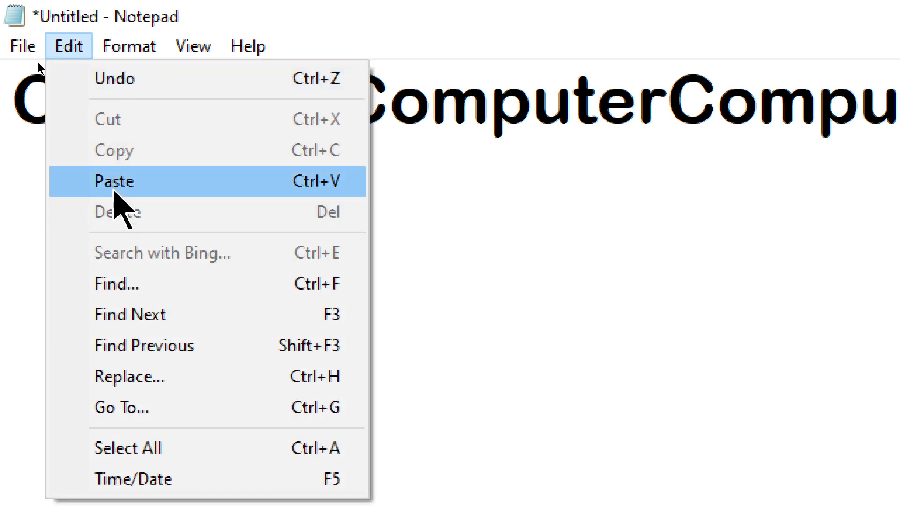
pyautogui.click(113, 183)
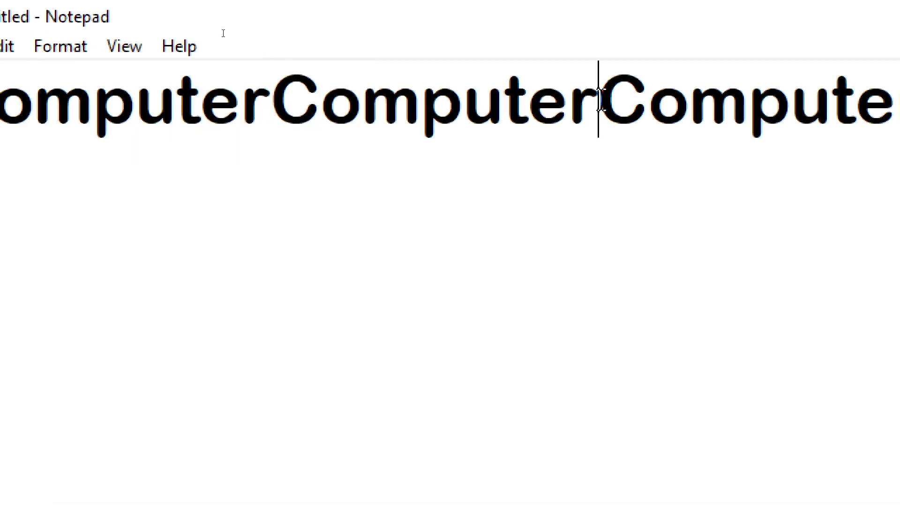
# Step: Break the line after every second "Computer" to form three lines of two words each
pyautogui.click(595, 114)
pyautogui.press('Return')
pyautogui.click(596, 183)
pyautogui.press('Return')
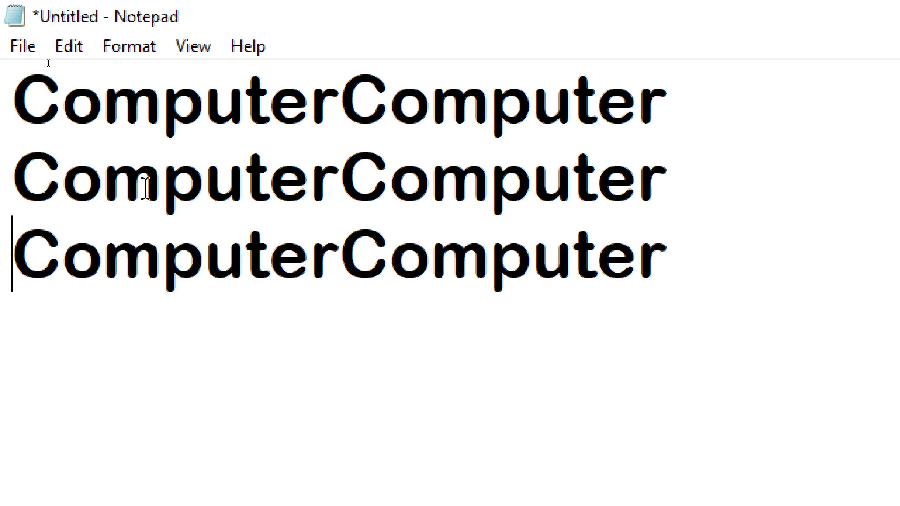
# Step: Delete all of the document's text and undo the deletion
pyautogui.click(69, 46)
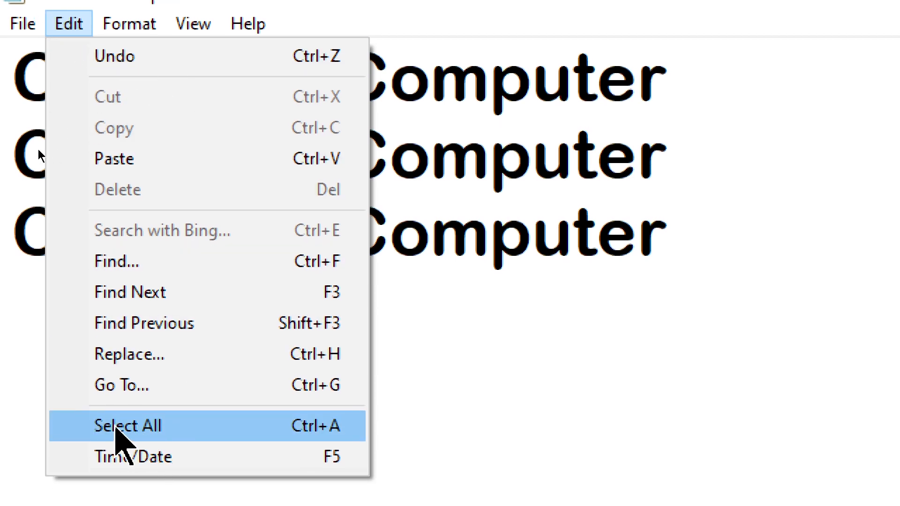
pyautogui.click(145, 425)
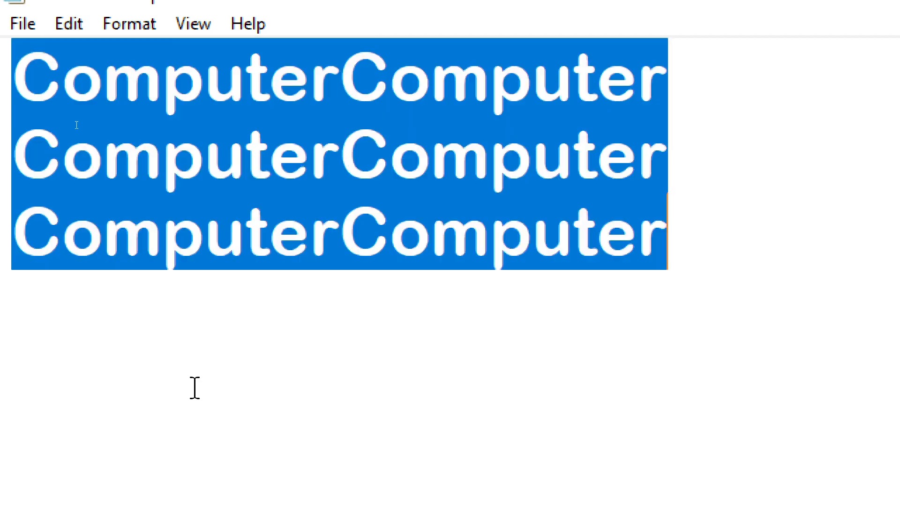
pyautogui.click(74, 24)
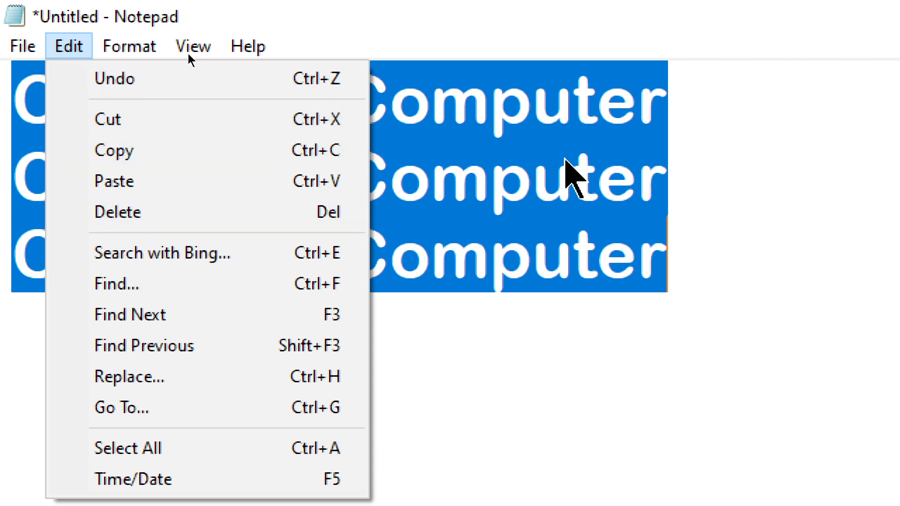
pyautogui.click(117, 212)
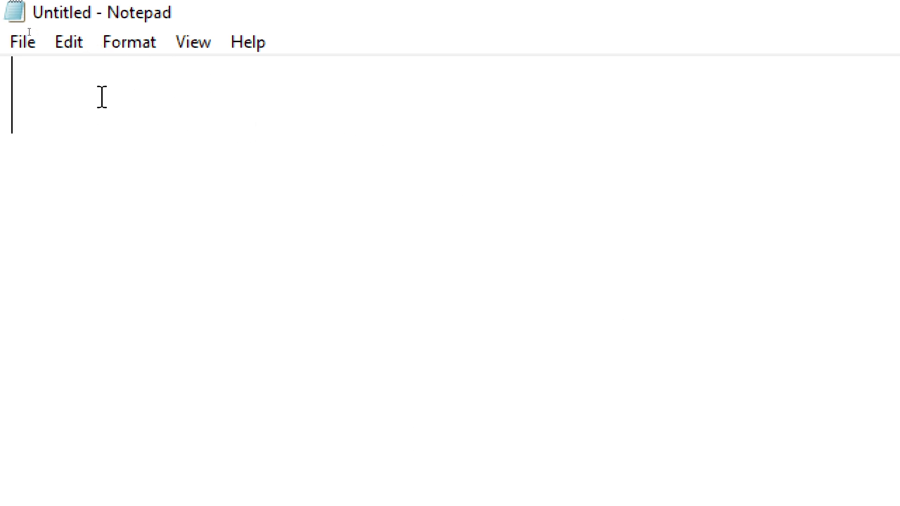
pyautogui.click(75, 40)
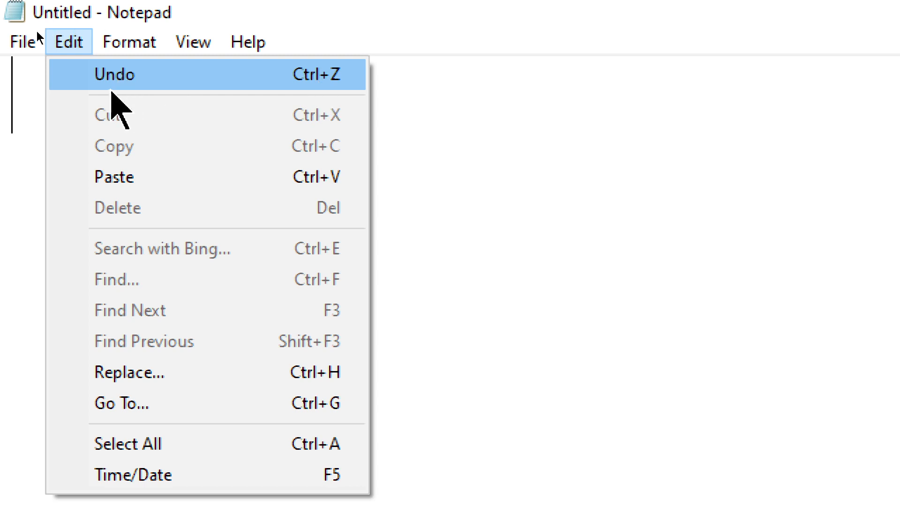
pyautogui.click(119, 77)
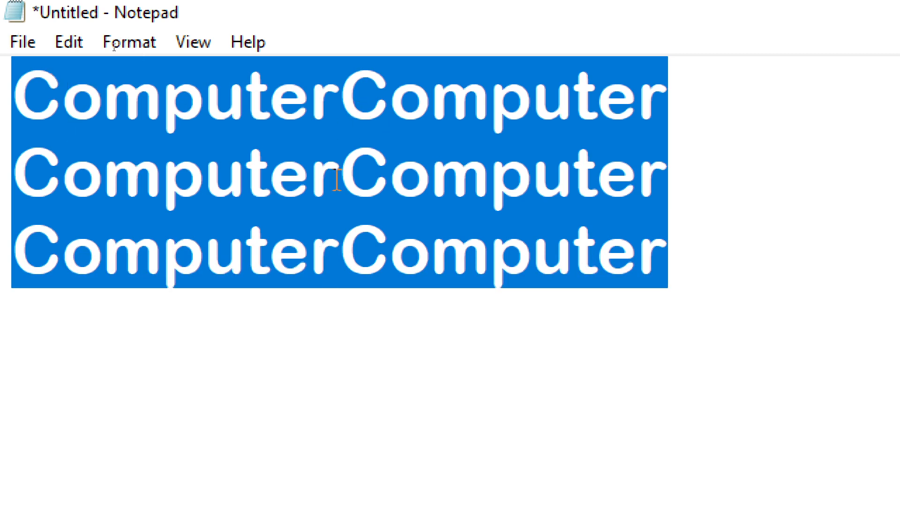
# Step: Search downward through the document for the letter "c"
pyautogui.click(76, 43)
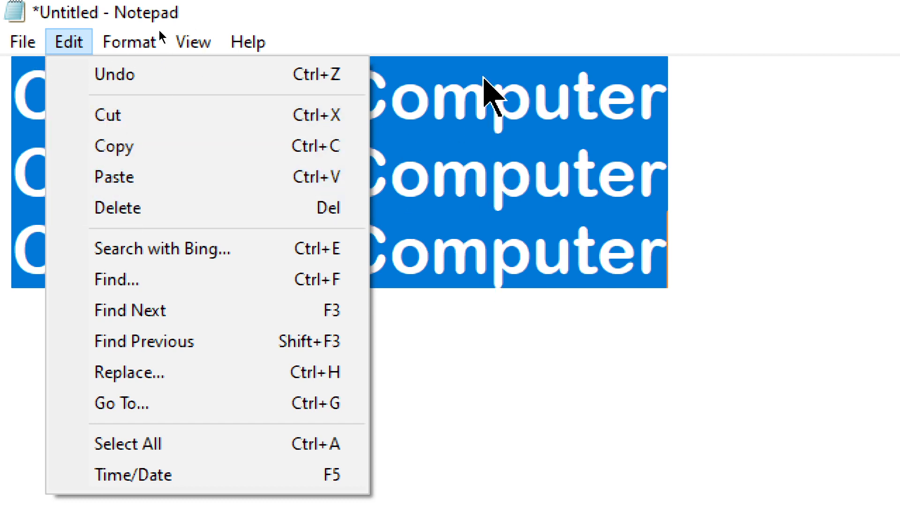
pyautogui.press('Escape')
pyautogui.click(92, 40)
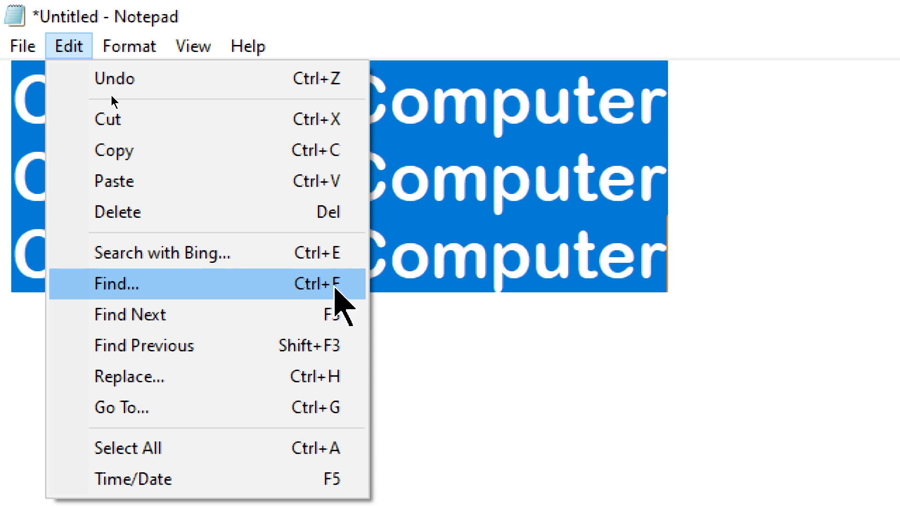
pyautogui.click(113, 284)
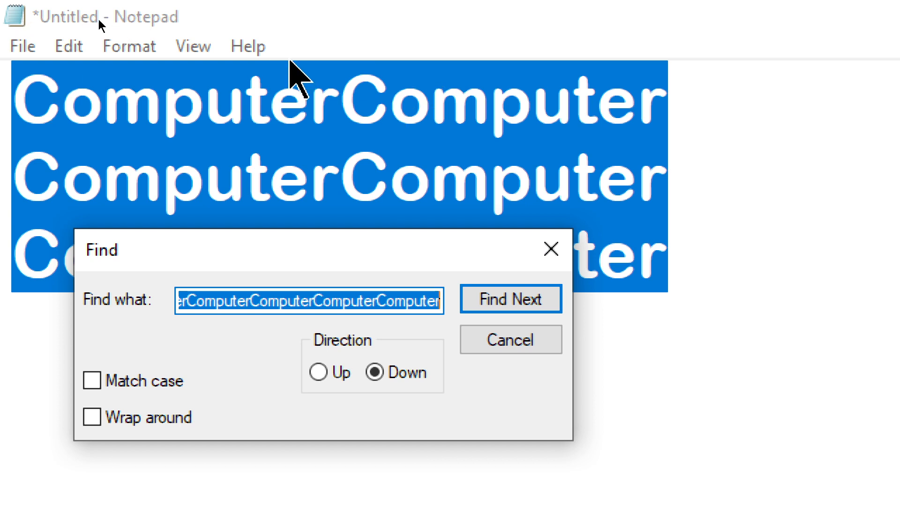
pyautogui.press('BackSpace')
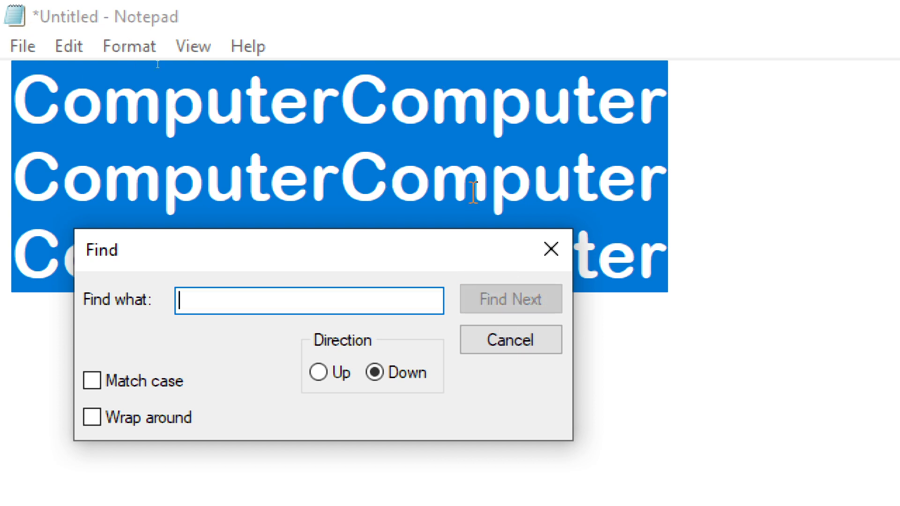
pyautogui.write('c')
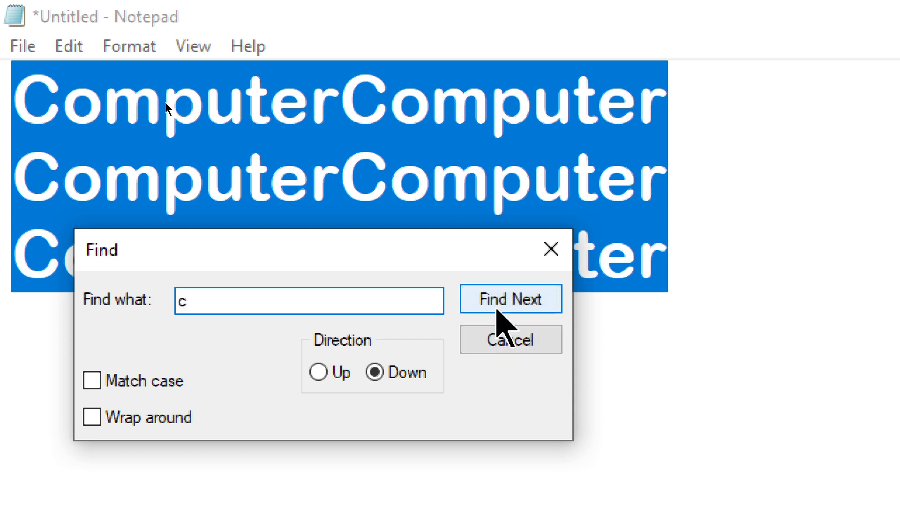
pyautogui.click(496, 303)
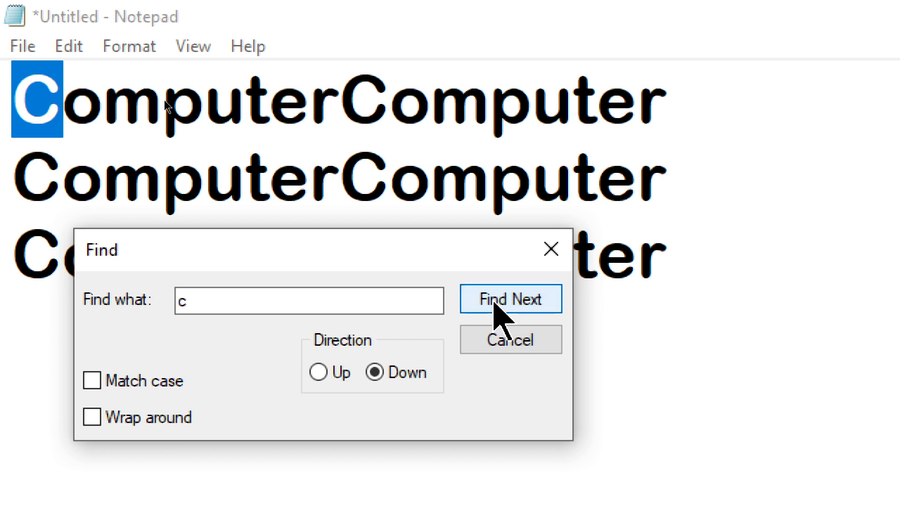
# Step: Step forward through the remaining matches of "c" to the last one, and try to find one more
pyautogui.click(496, 302)
pyautogui.click(496, 303)
pyautogui.click(493, 302)
pyautogui.click(493, 302)
pyautogui.click(493, 302)
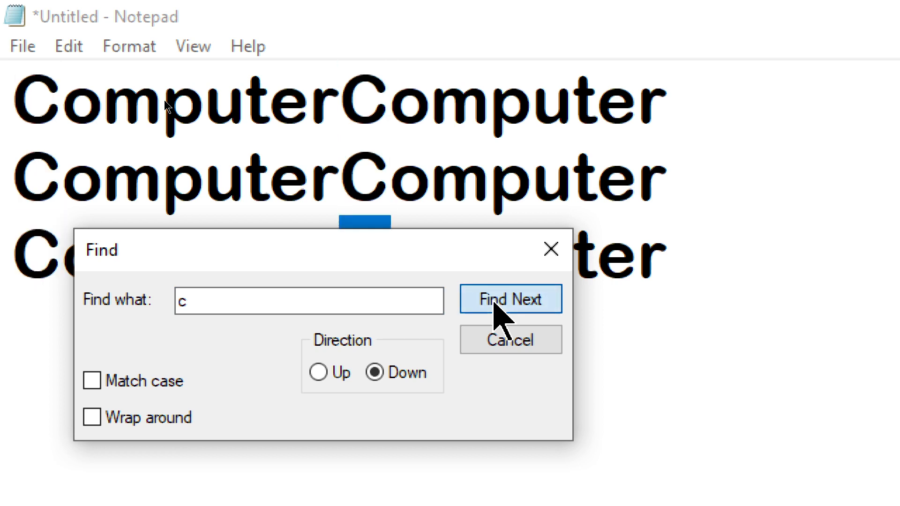
pyautogui.click(494, 303)
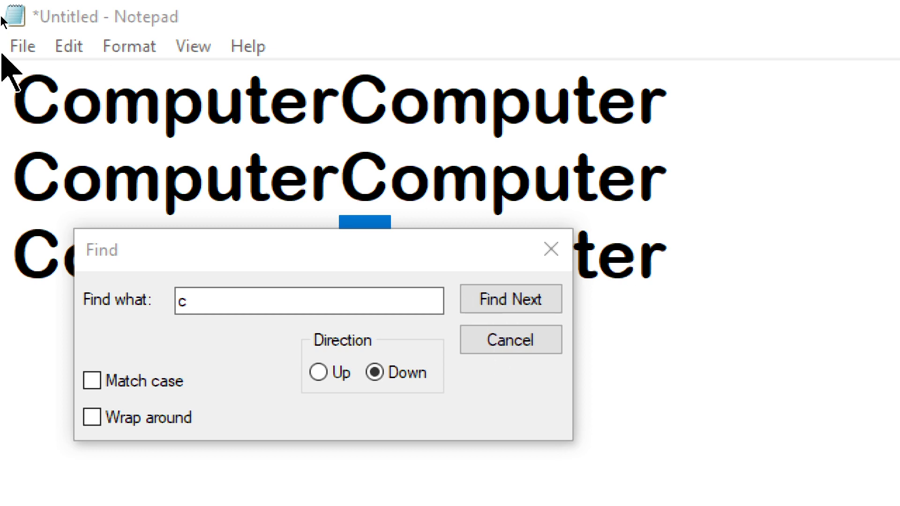
pyautogui.click(63, 47)
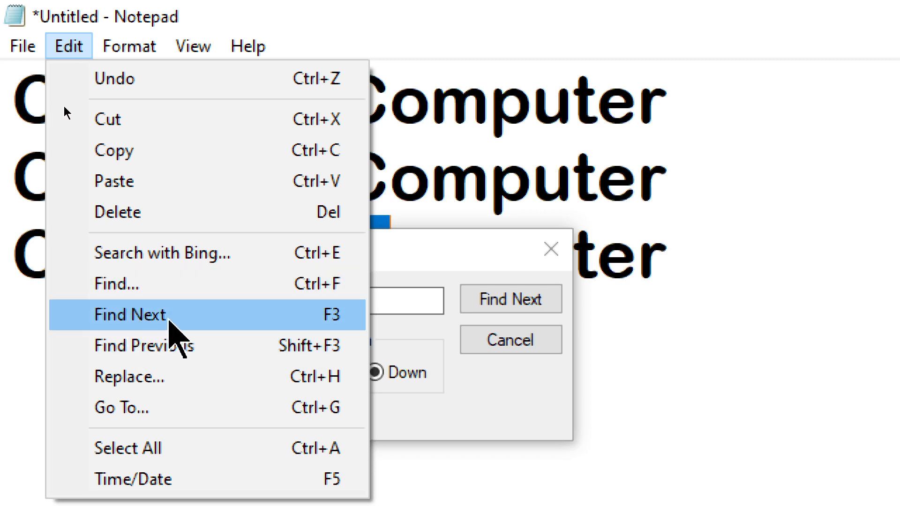
pyautogui.click(333, 316)
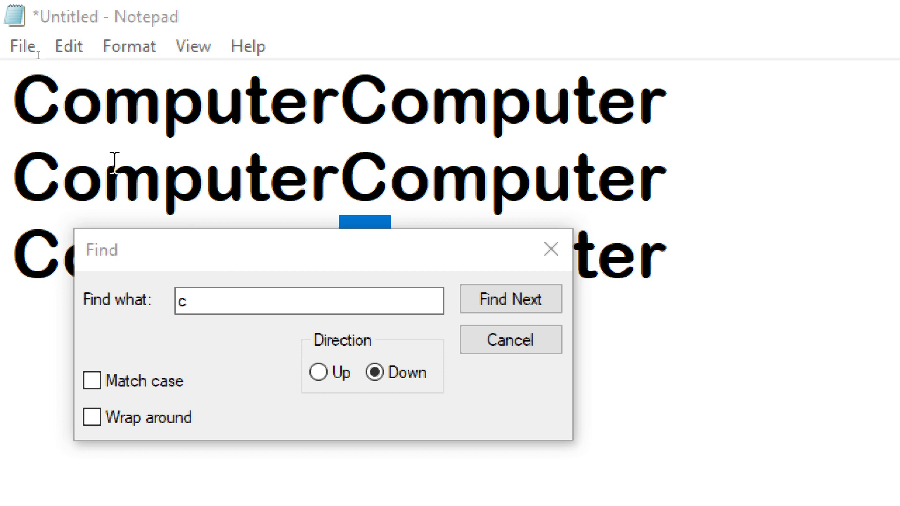
# Step: Step backward with Find Previous through the matches of "c" to the first one in the document
pyautogui.click(67, 47)
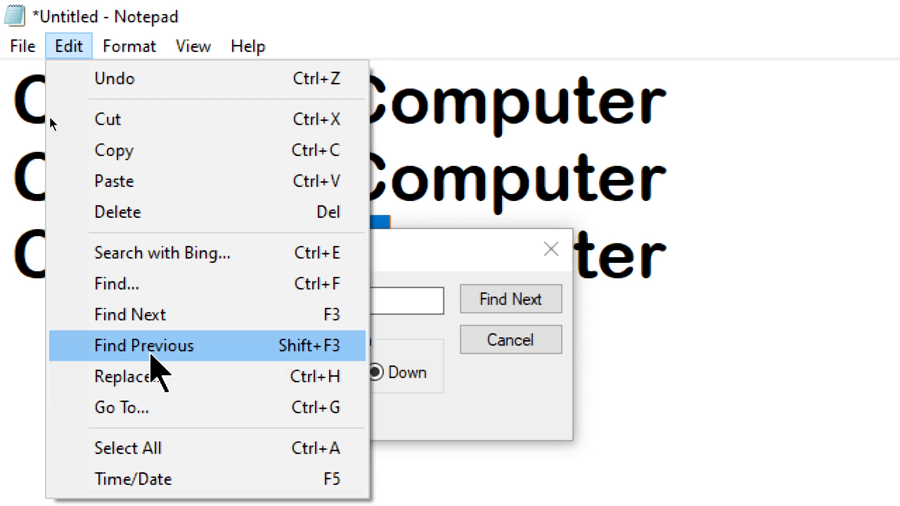
pyautogui.click(151, 354)
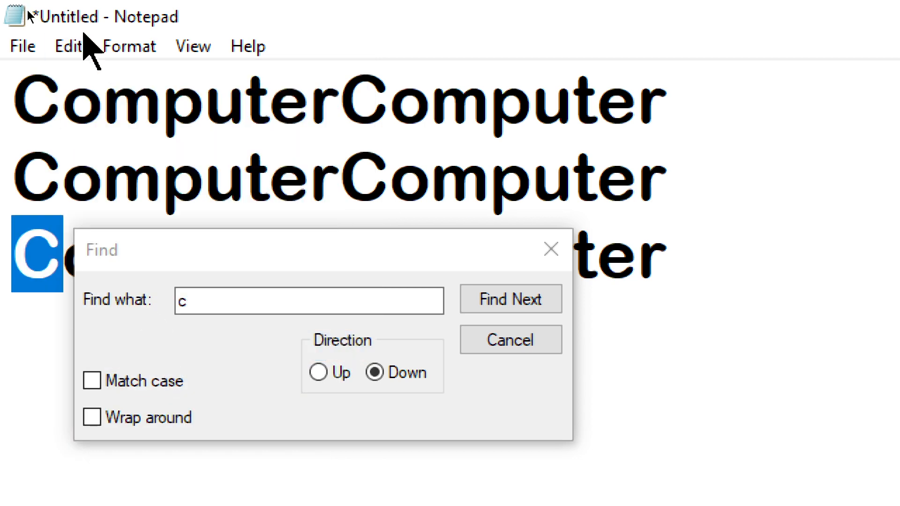
pyautogui.click(87, 46)
pyautogui.click(207, 342)
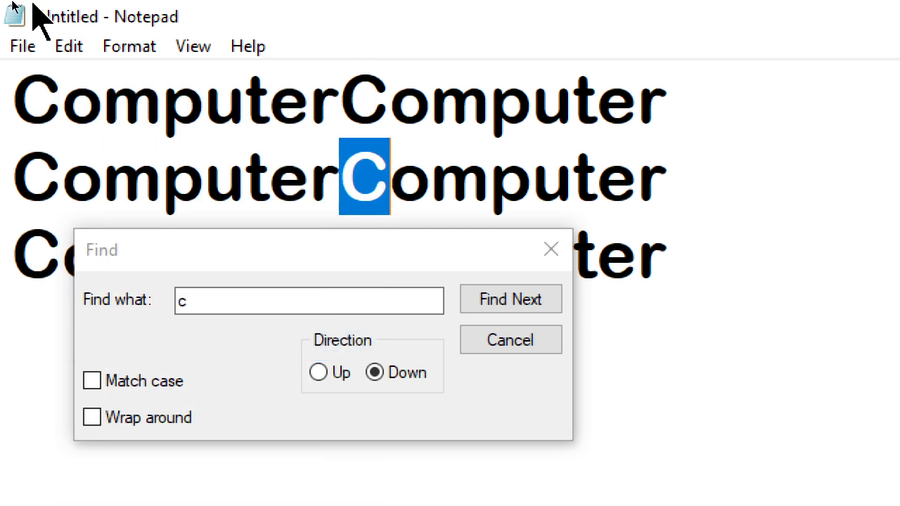
pyautogui.click(69, 46)
pyautogui.click(221, 347)
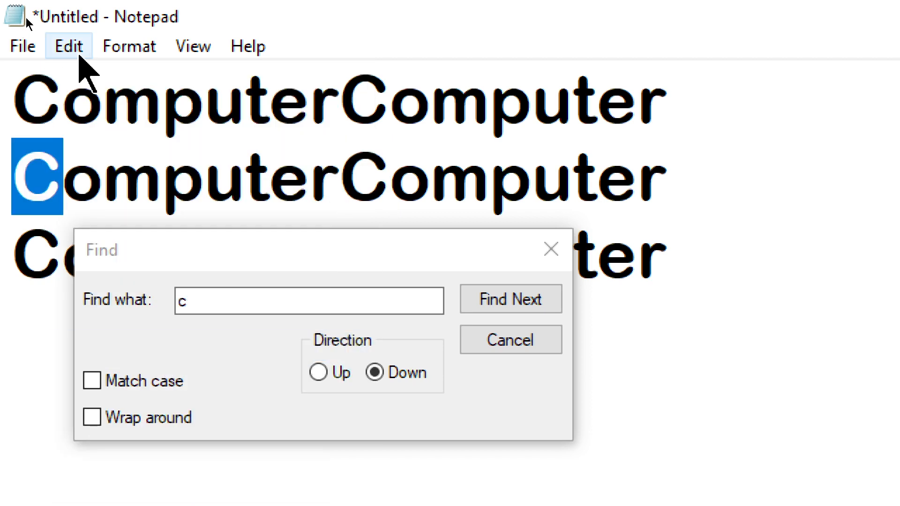
pyautogui.click(78, 52)
pyautogui.click(157, 343)
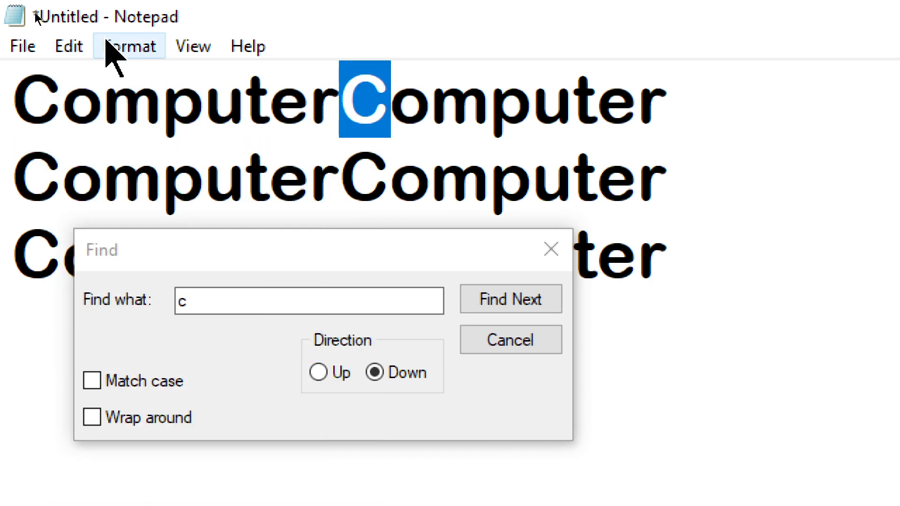
pyautogui.click(83, 46)
pyautogui.click(206, 346)
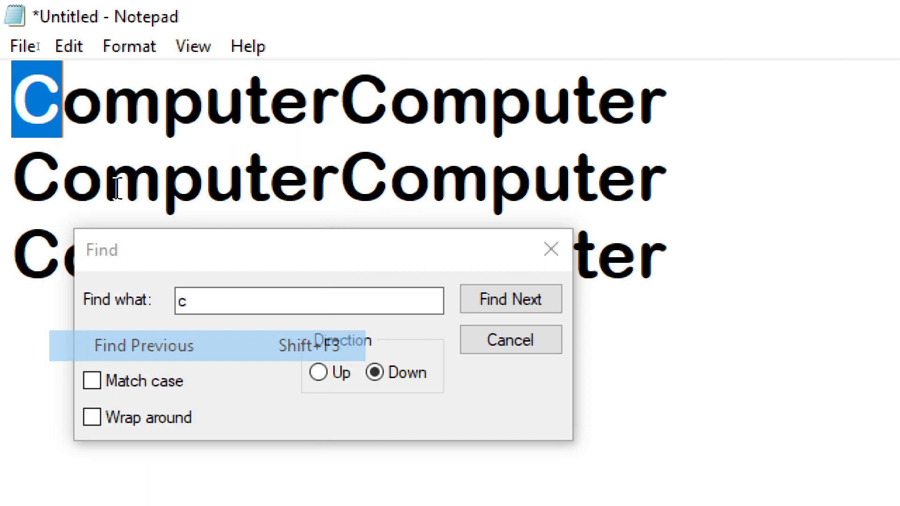
# Step: Move forward with Find Next to the "c" starting the second line, and close the Find dialog
pyautogui.click(79, 46)
pyautogui.click(136, 315)
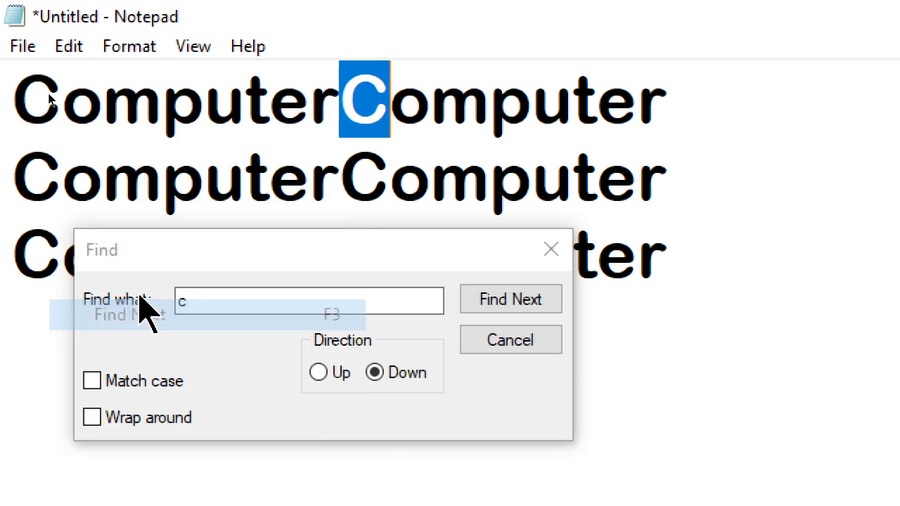
pyautogui.click(69, 46)
pyautogui.click(149, 315)
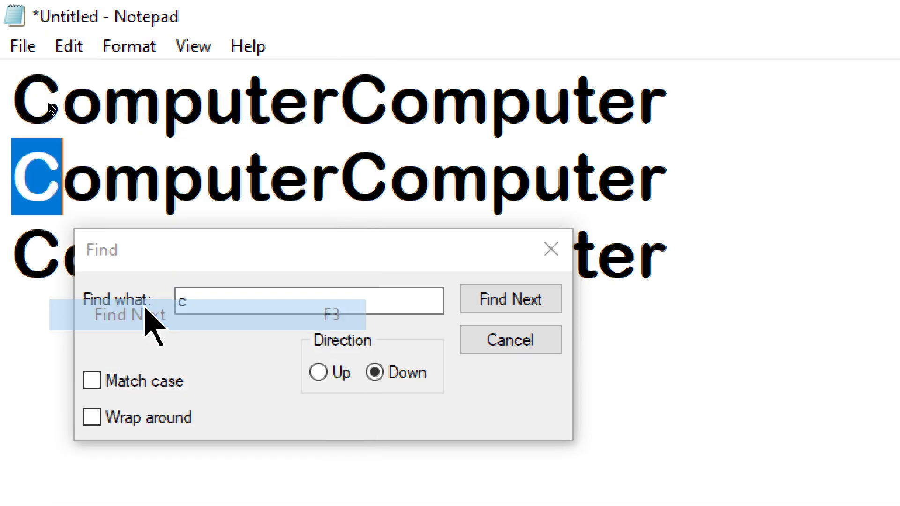
pyautogui.click(72, 47)
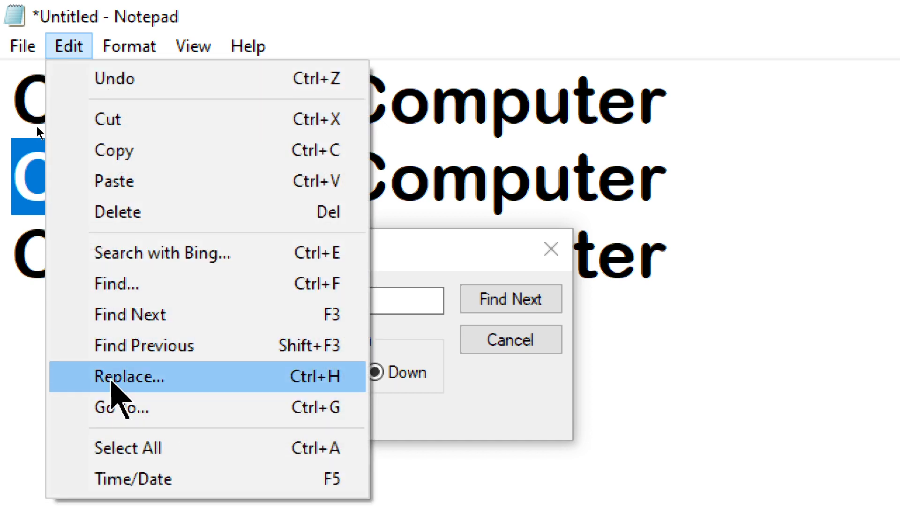
pyautogui.click(117, 286)
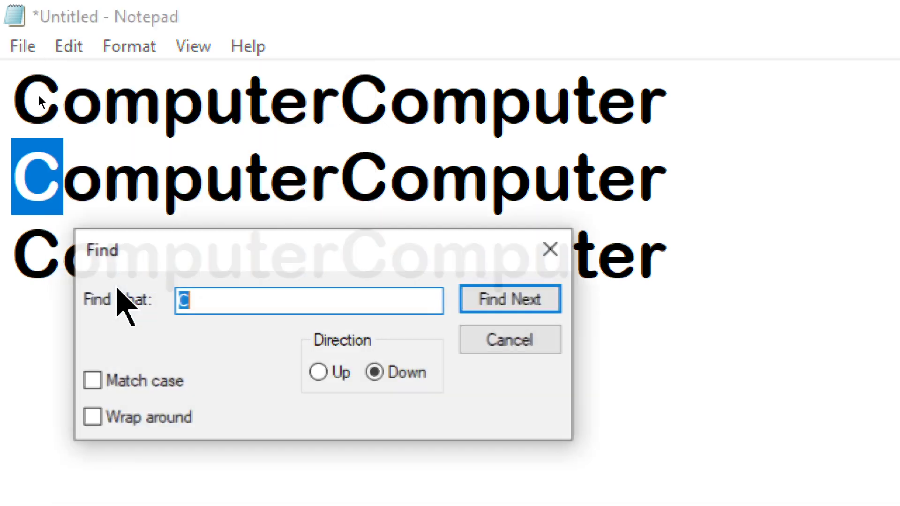
pyautogui.click(550, 250)
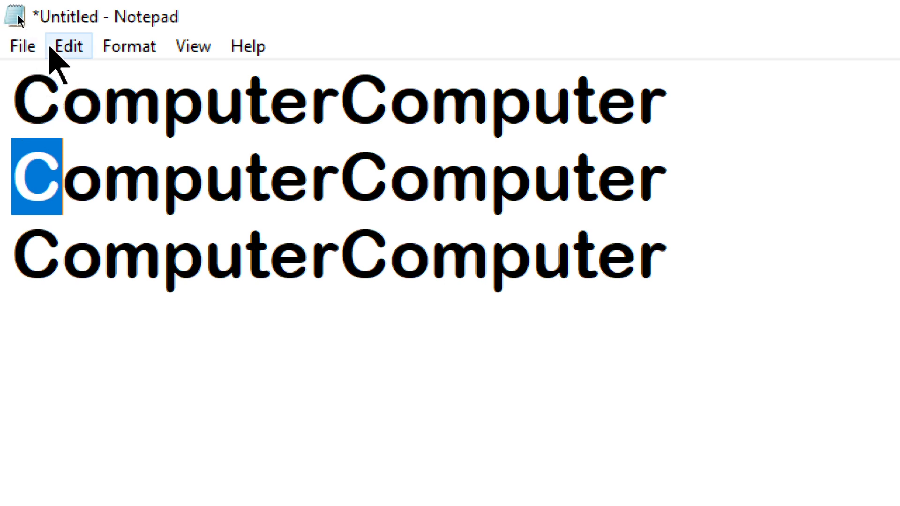
# Step: Select all of the document's text and open the Replace dialog
pyautogui.click(67, 46)
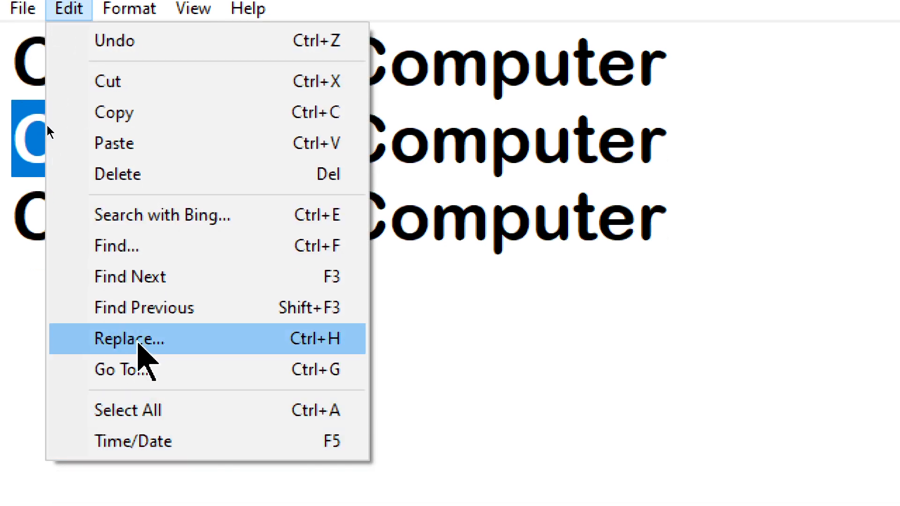
pyautogui.click(511, 313)
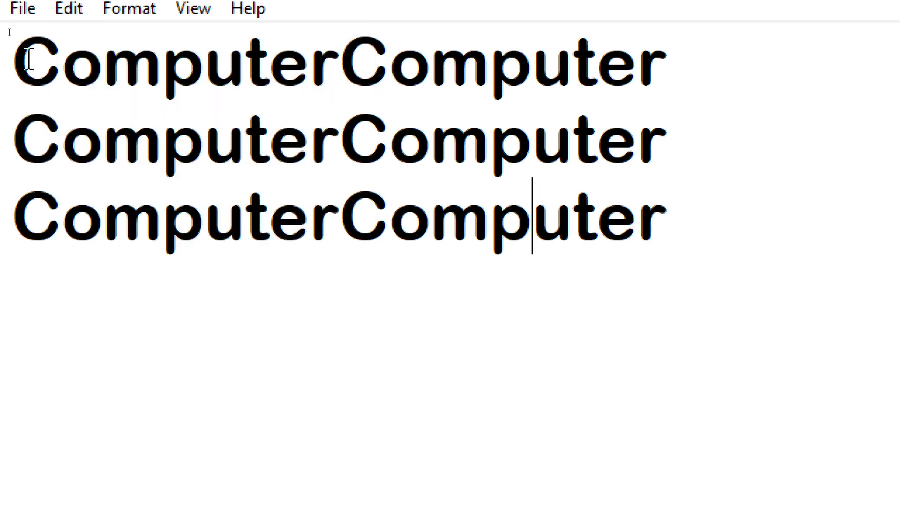
pyautogui.click(71, 8)
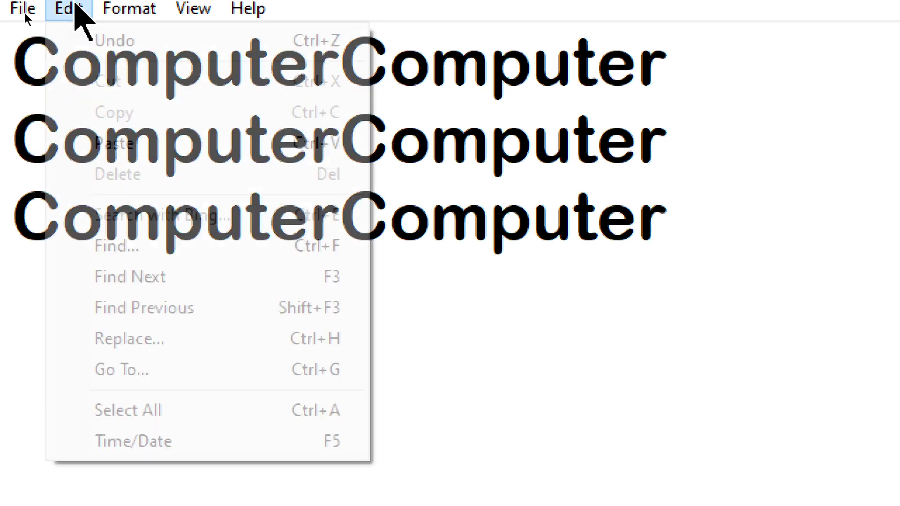
pyautogui.click(128, 349)
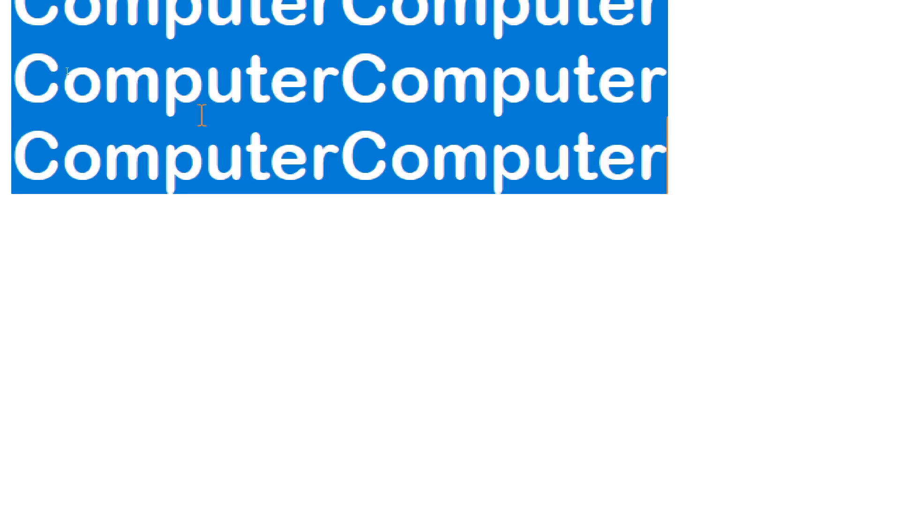
pyautogui.click(61, 20)
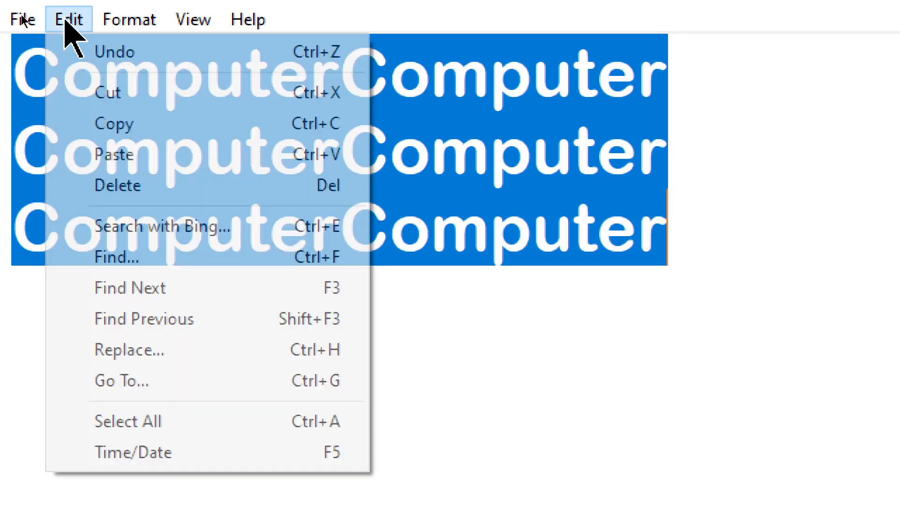
pyautogui.click(121, 349)
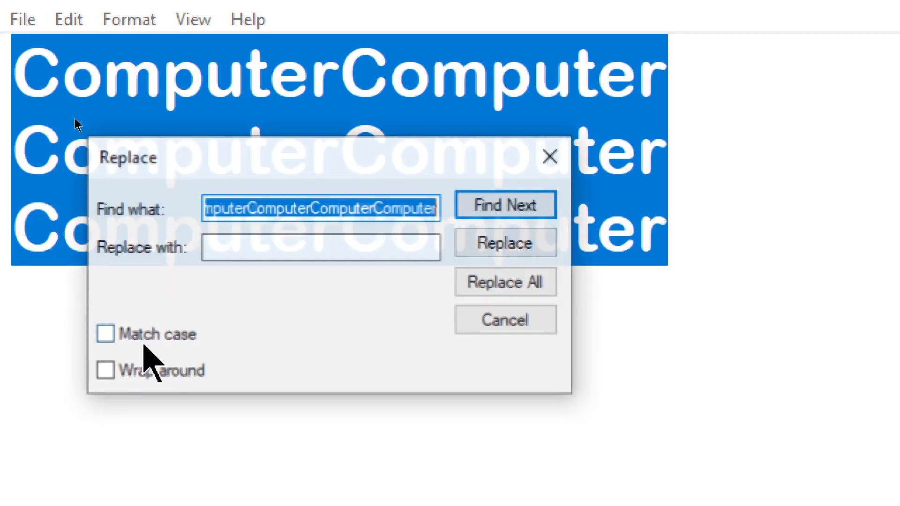
# Step: Replace every "c" in the document with "M" and close the Replace dialog
pyautogui.press('BackSpace')
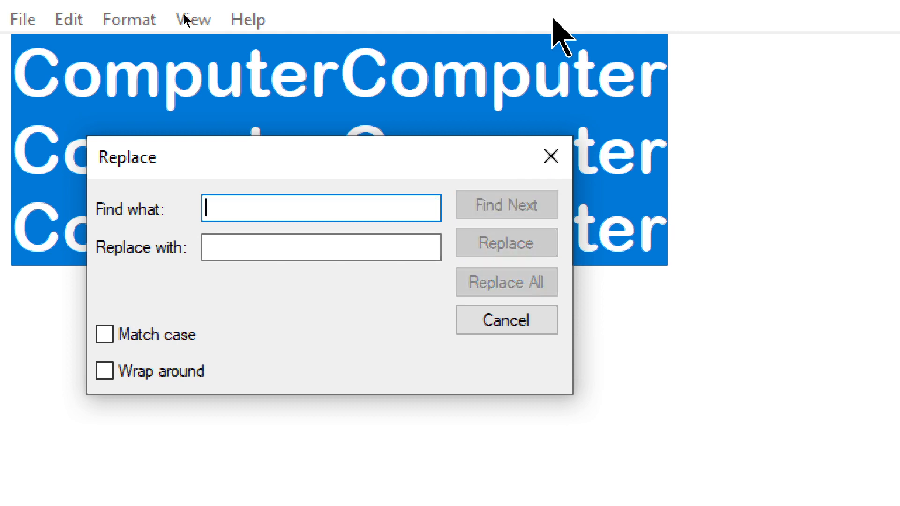
pyautogui.write('c')
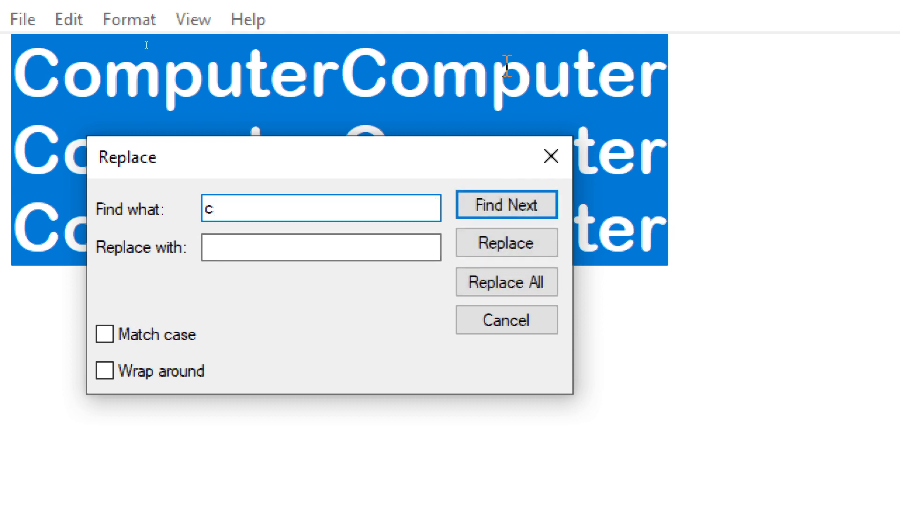
pyautogui.click(221, 251)
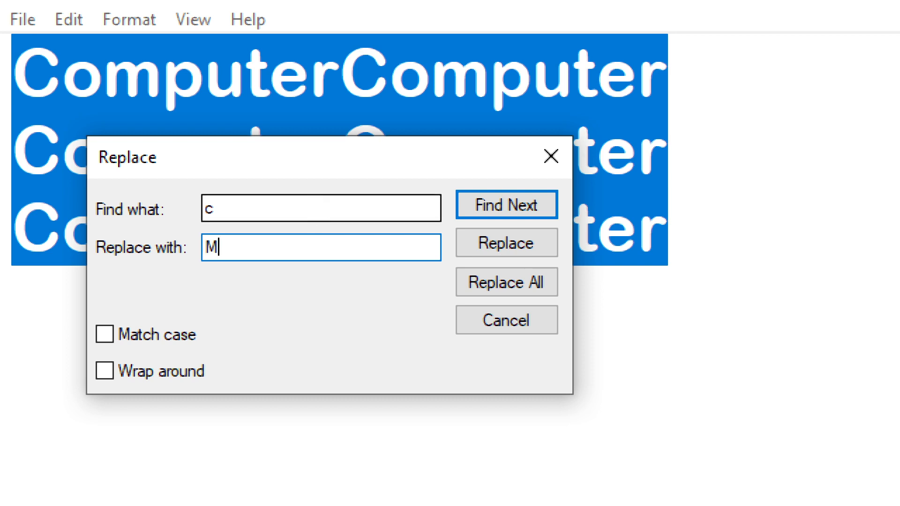
pyautogui.click(489, 290)
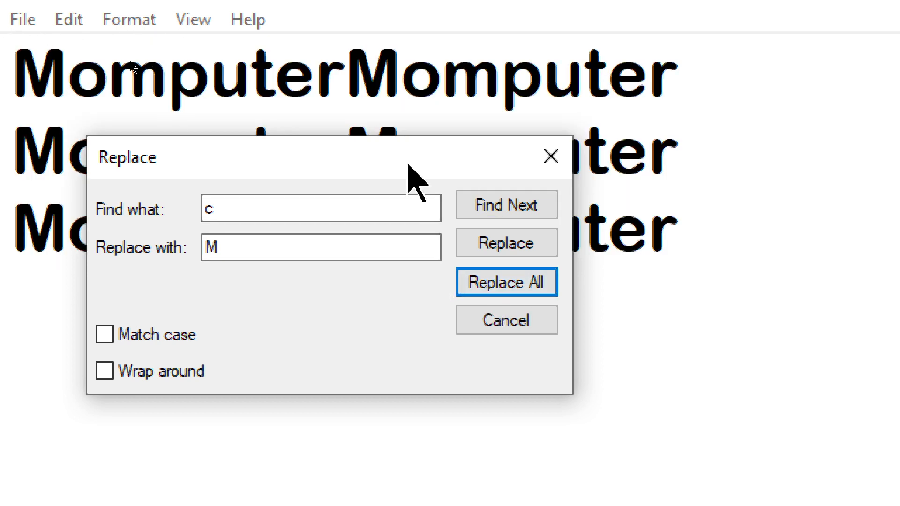
pyautogui.moveTo(408, 165); pyautogui.dragTo(462, 289)
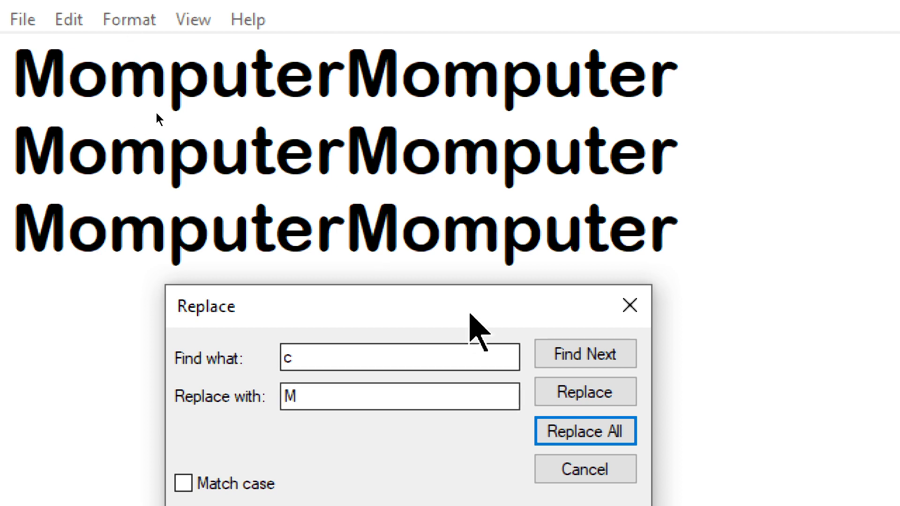
pyautogui.moveTo(470, 311); pyautogui.dragTo(507, 222)
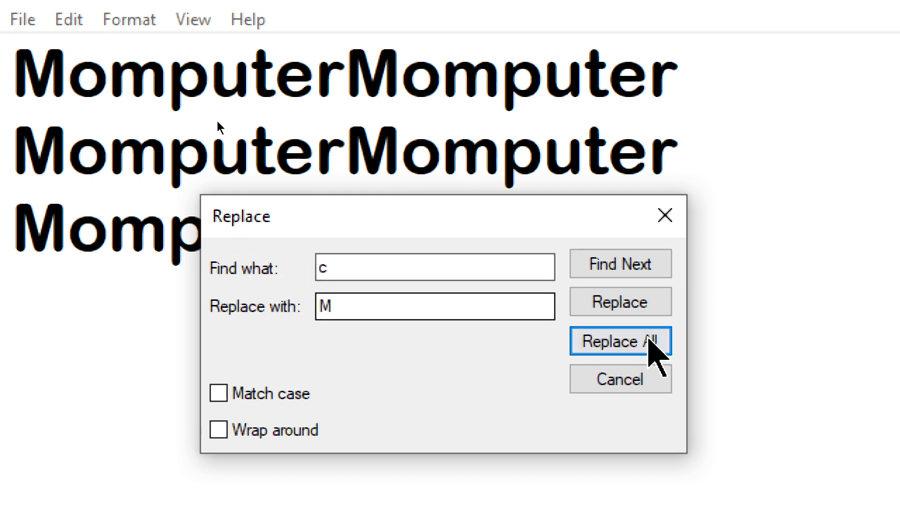
pyautogui.click(675, 211)
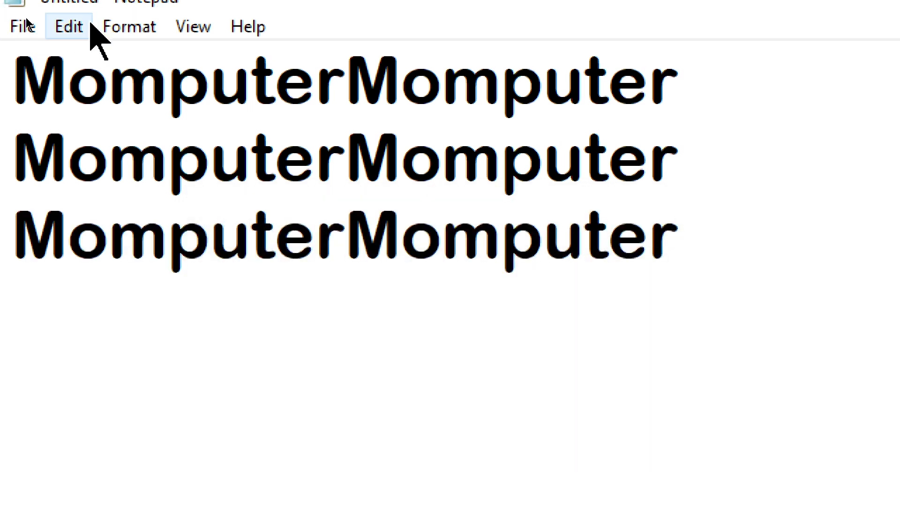
# Step: Select all of the document's text and open the Replace dialog
pyautogui.click(70, 28)
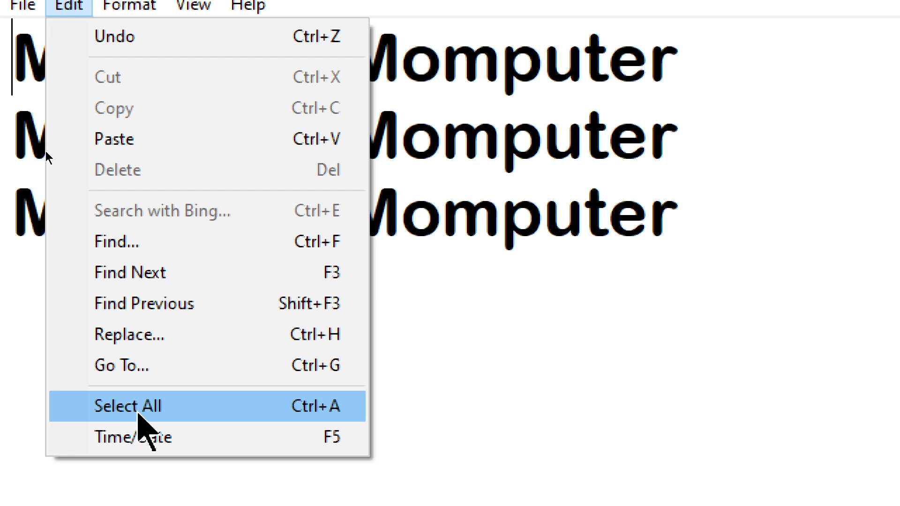
pyautogui.click(139, 415)
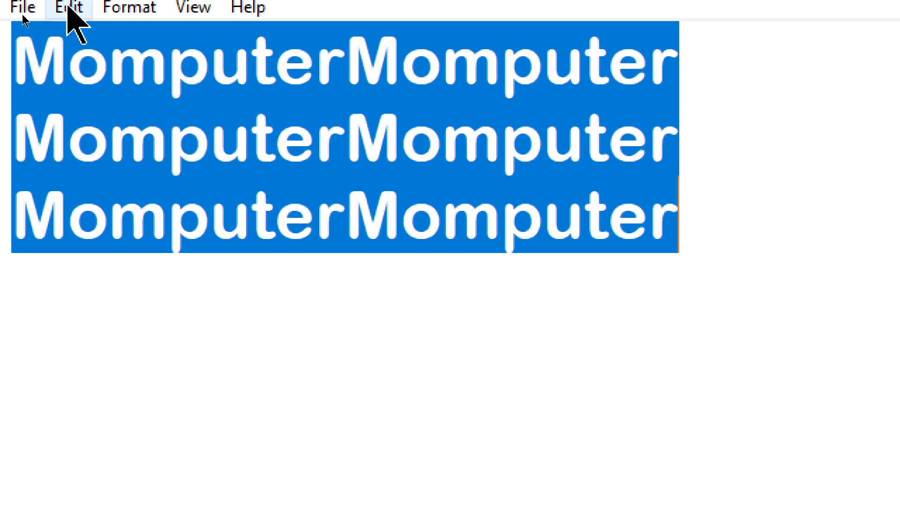
pyautogui.click(69, 7)
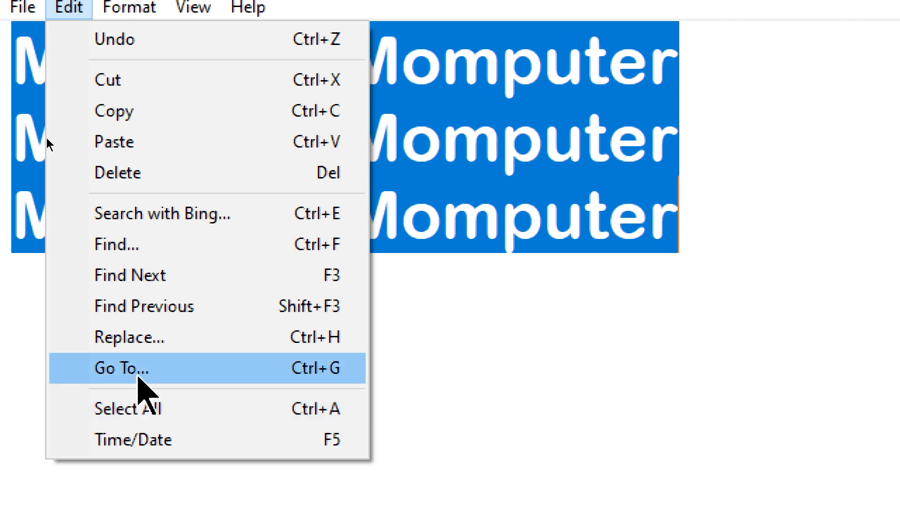
pyautogui.click(129, 338)
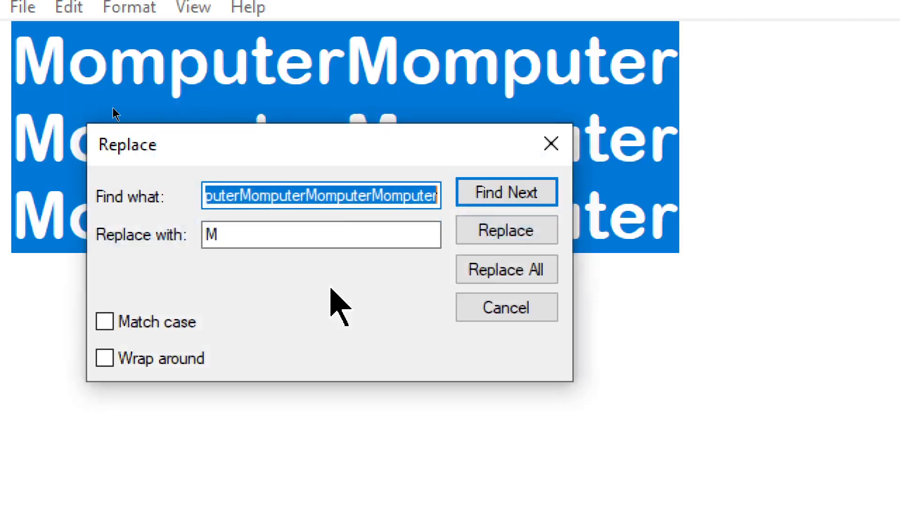
# Step: Clear the prefilled search text in the Replace dialog and enter "M" as the text to find
pyautogui.click(428, 197)
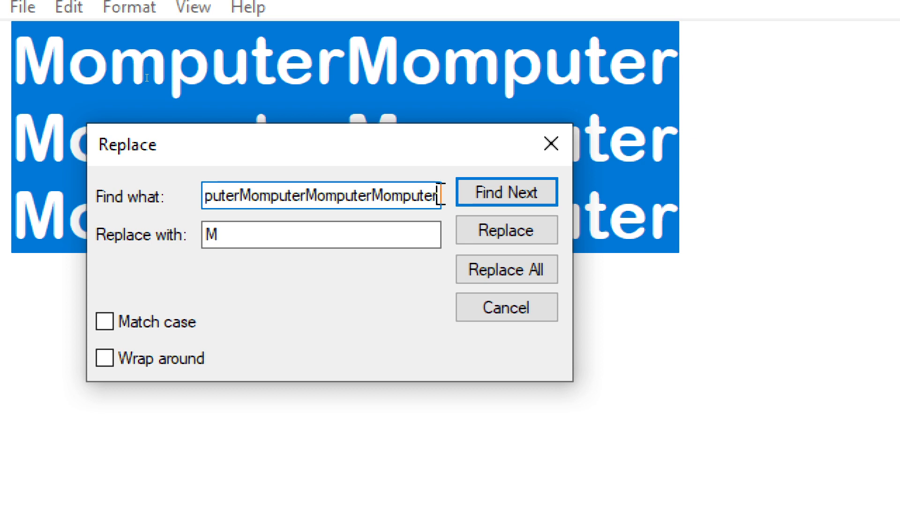
pyautogui.press('BackSpace')
pyautogui.press('BackSpace')
pyautogui.press('BackSpace')
pyautogui.press('BackSpace')
pyautogui.press('BackSpace')
pyautogui.press('BackSpace')
pyautogui.press('BackSpace')
pyautogui.press('BackSpace')
pyautogui.press('BackSpace')
pyautogui.press('BackSpace')
pyautogui.press('BackSpace')
pyautogui.press('BackSpace')
pyautogui.press('BackSpace')
pyautogui.press('BackSpace')
pyautogui.press('BackSpace')
pyautogui.press('BackSpace')
pyautogui.press('BackSpace')
pyautogui.press('BackSpace')
pyautogui.press('BackSpace')
pyautogui.press('BackSpace')
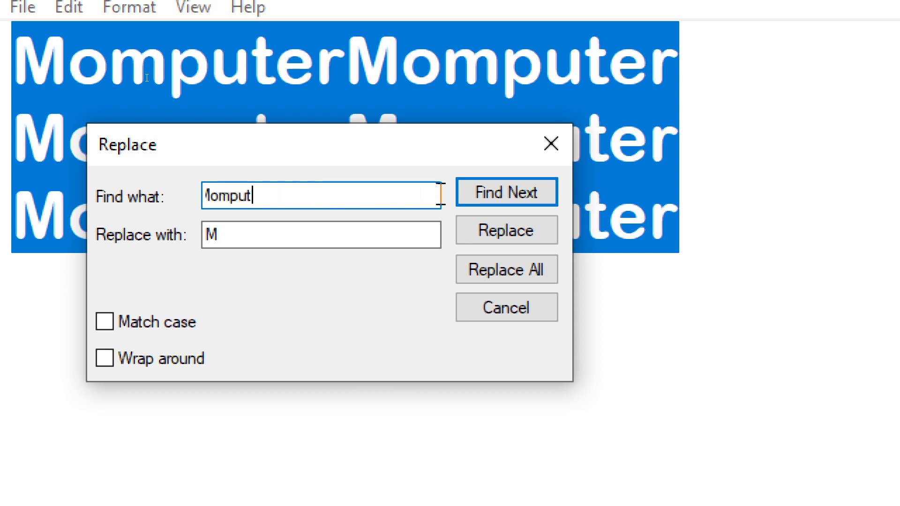
pyautogui.press('BackSpace')
pyautogui.press('BackSpace')
pyautogui.press('BackSpace')
pyautogui.press('BackSpace')
pyautogui.press('BackSpace')
pyautogui.press('BackSpace')
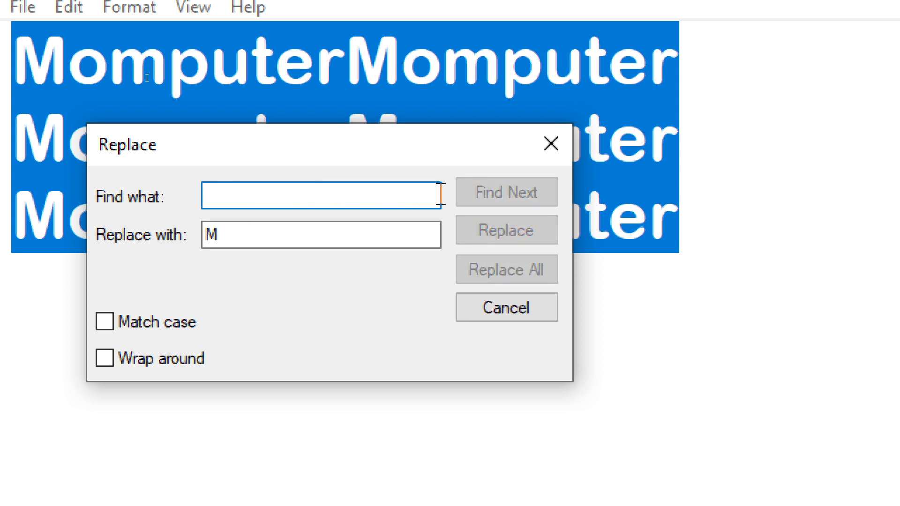
pyautogui.write('M')
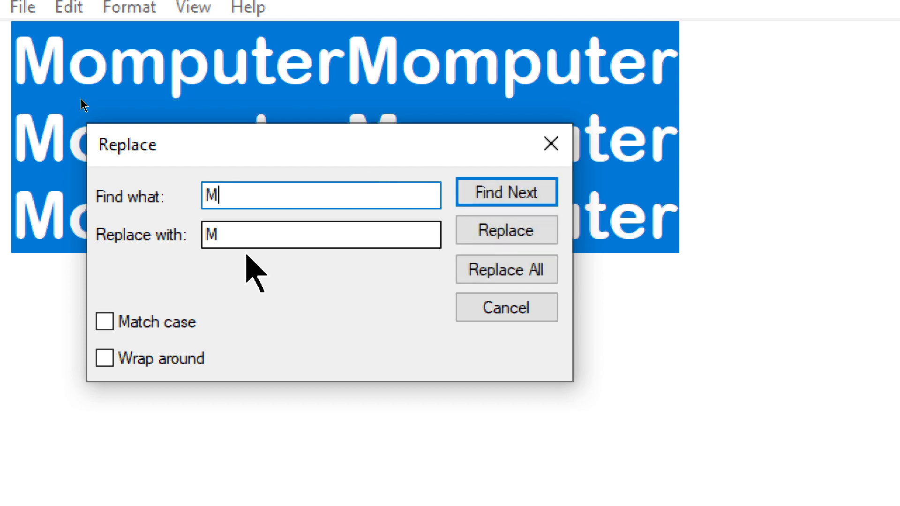
# Step: Replace every "M" in the document with "C" and close the Replace dialog
pyautogui.click(239, 231)
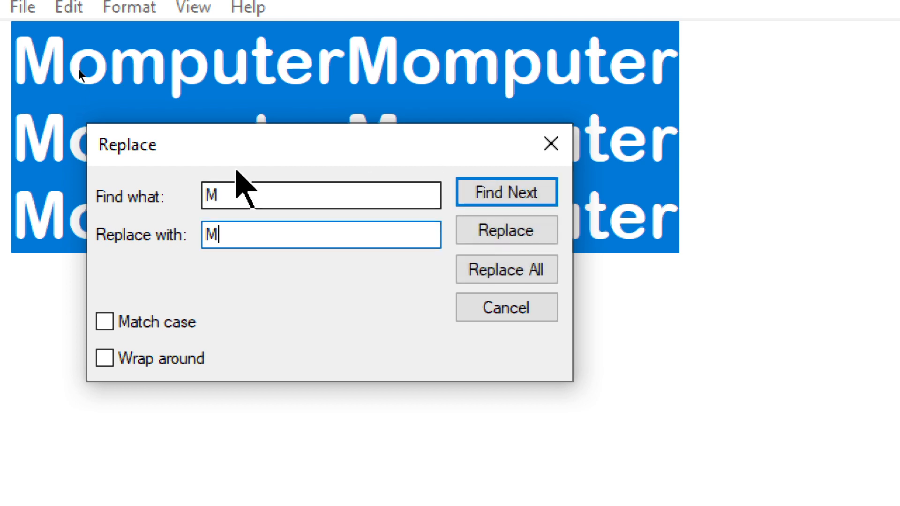
pyautogui.press('BackSpace')
pyautogui.write('C')
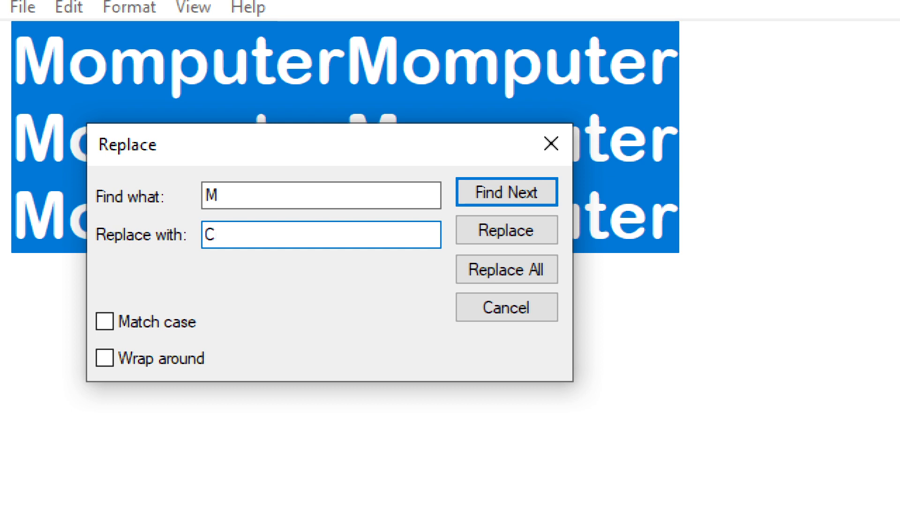
pyautogui.click(505, 277)
pyautogui.moveTo(345, 162); pyautogui.dragTo(356, 330)
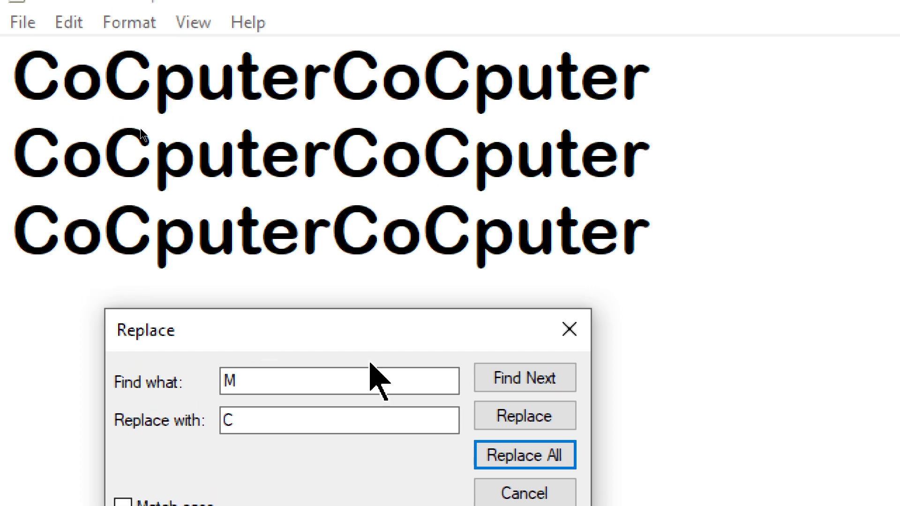
pyautogui.click(569, 329)
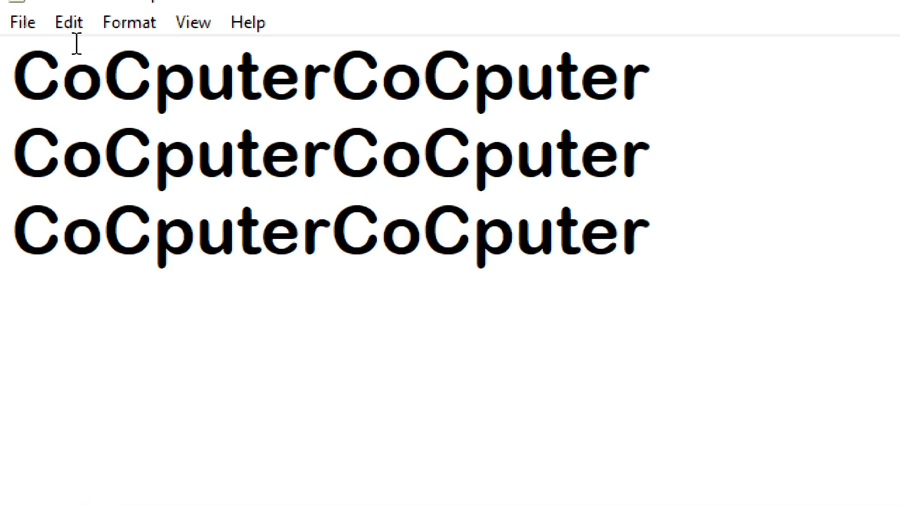
pyautogui.click(69, 23)
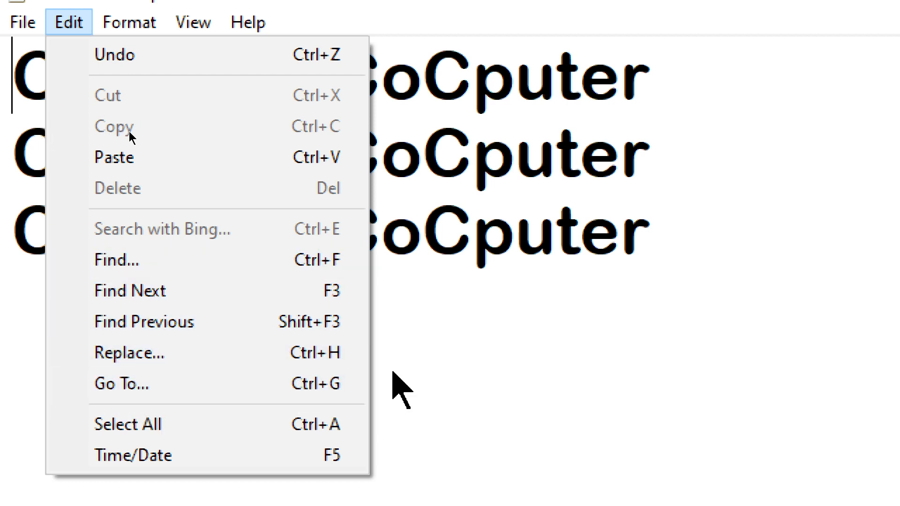
pyautogui.click(440, 347)
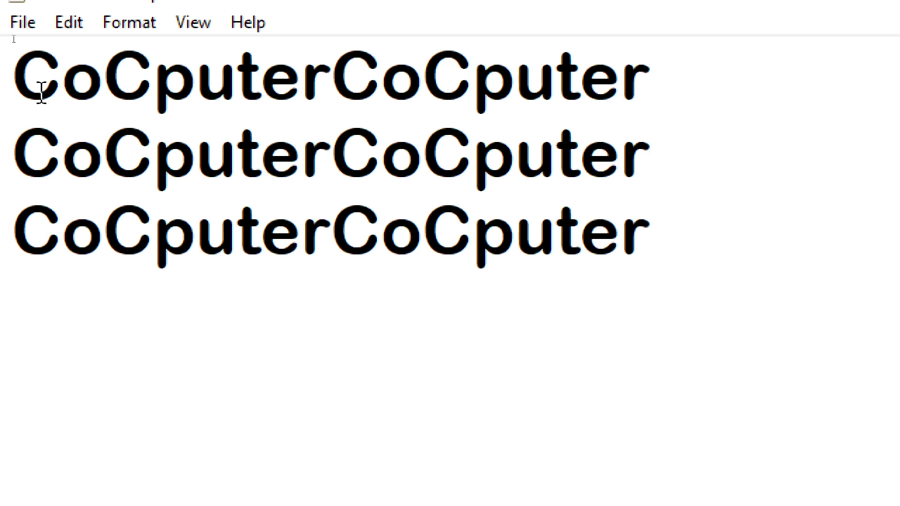
# Step: Select all three lines of text and copy them
pyautogui.moveTo(41, 92); pyautogui.dragTo(639, 318)
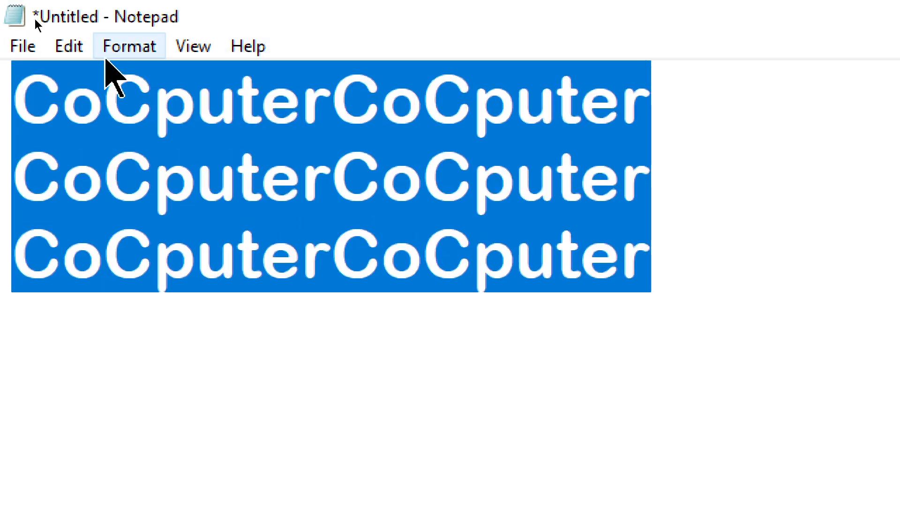
pyautogui.click(69, 46)
pyautogui.click(112, 151)
# Step: Delete the selected three lines and undo the deletion
pyautogui.click(75, 46)
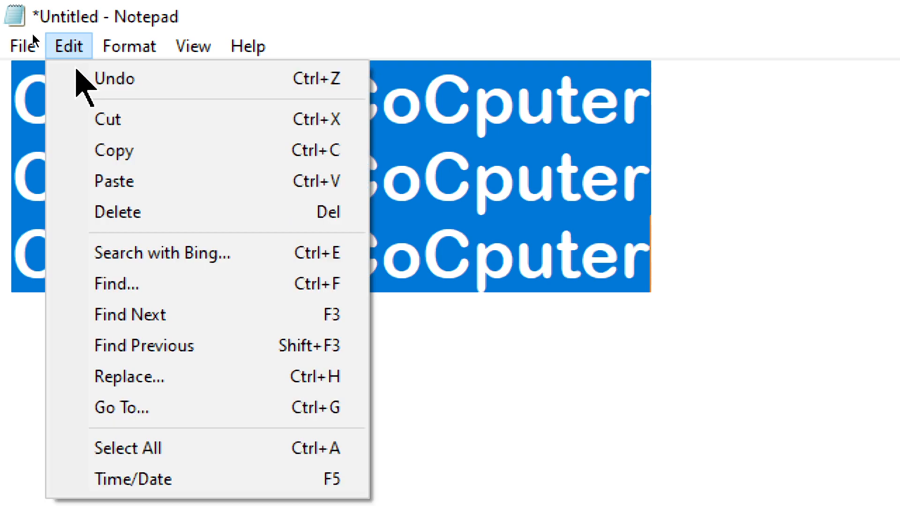
pyautogui.click(182, 212)
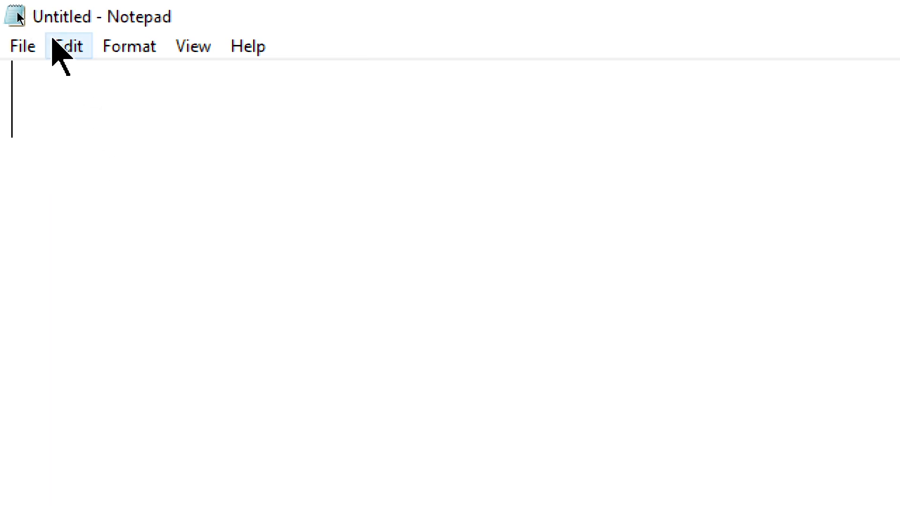
pyautogui.click(54, 41)
pyautogui.click(114, 78)
# Step: Paste the copied lines over the selected text, and paste them two more times at the end
pyautogui.click(64, 46)
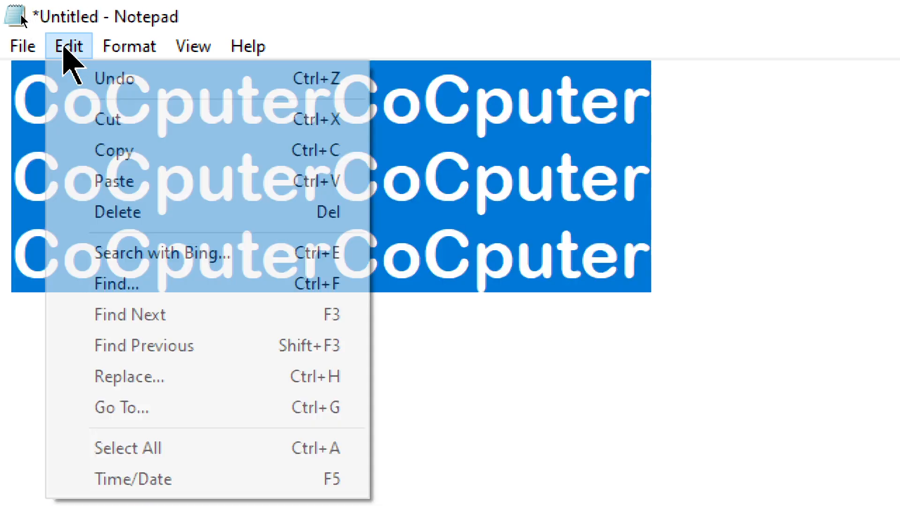
pyautogui.click(114, 181)
pyautogui.click(68, 46)
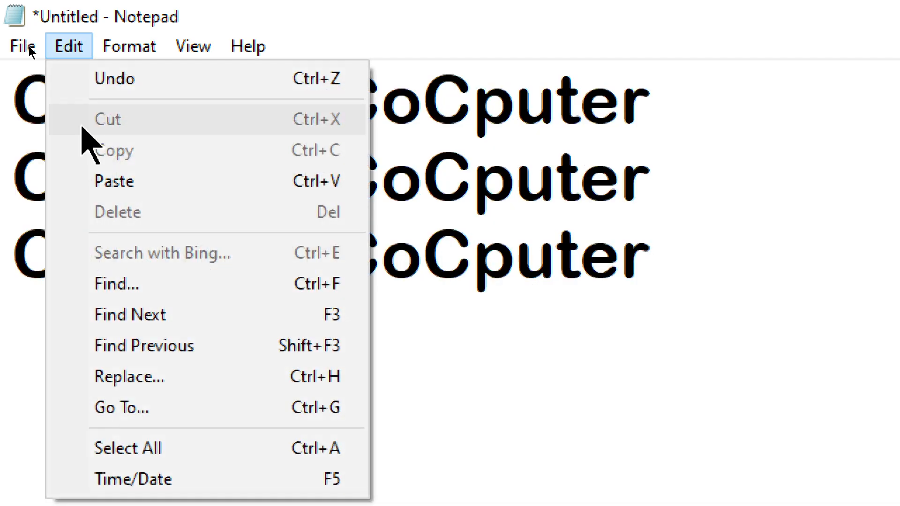
pyautogui.click(111, 183)
pyautogui.click(69, 45)
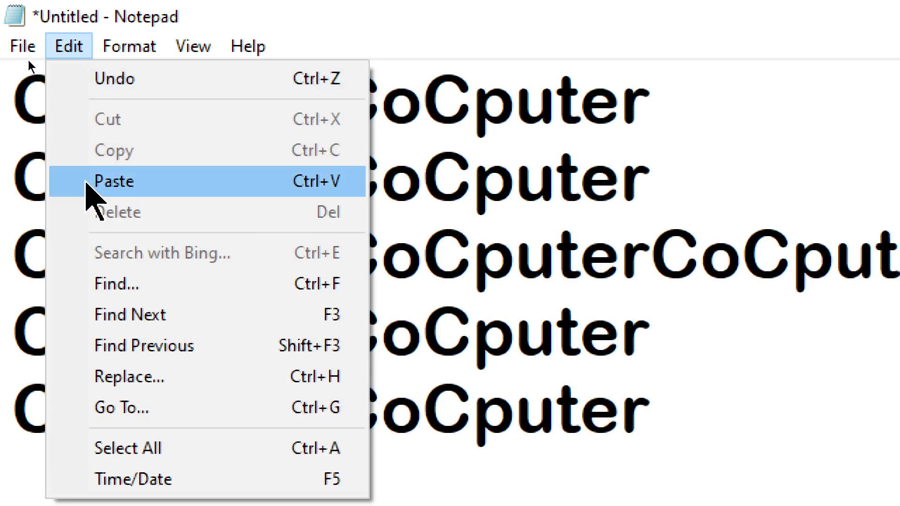
pyautogui.click(86, 183)
# Step: Delete the last two words of the third line together with the fourth line's text
pyautogui.moveTo(656, 242); pyautogui.dragTo(787, 456)
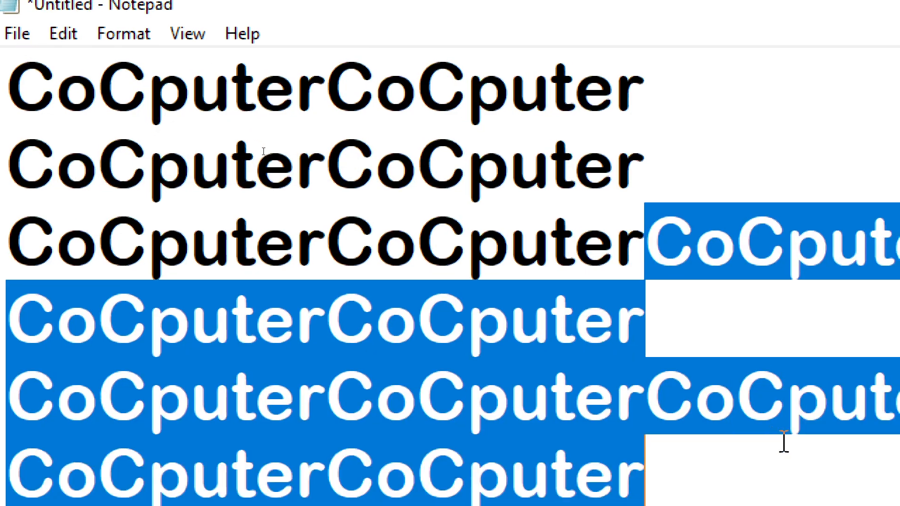
pyautogui.click(661, 260)
pyautogui.moveTo(649, 244); pyautogui.dragTo(899, 303)
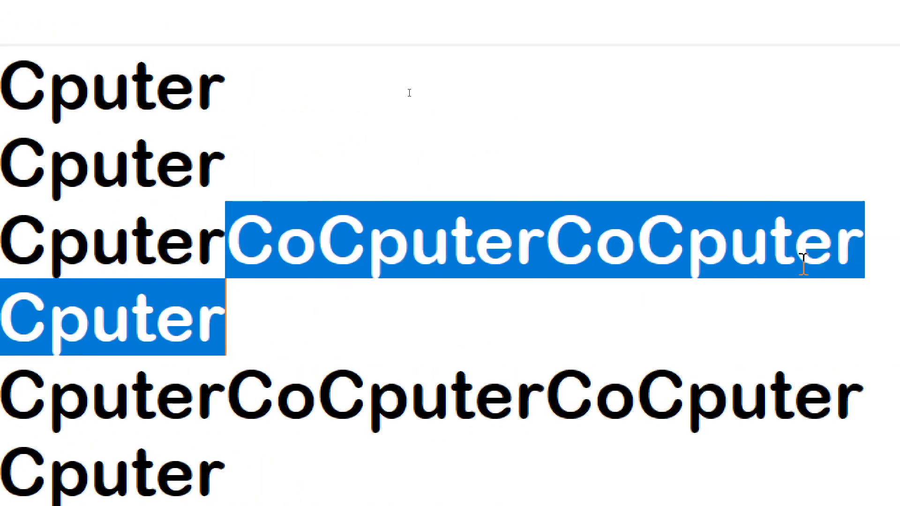
pyautogui.press('Delete')
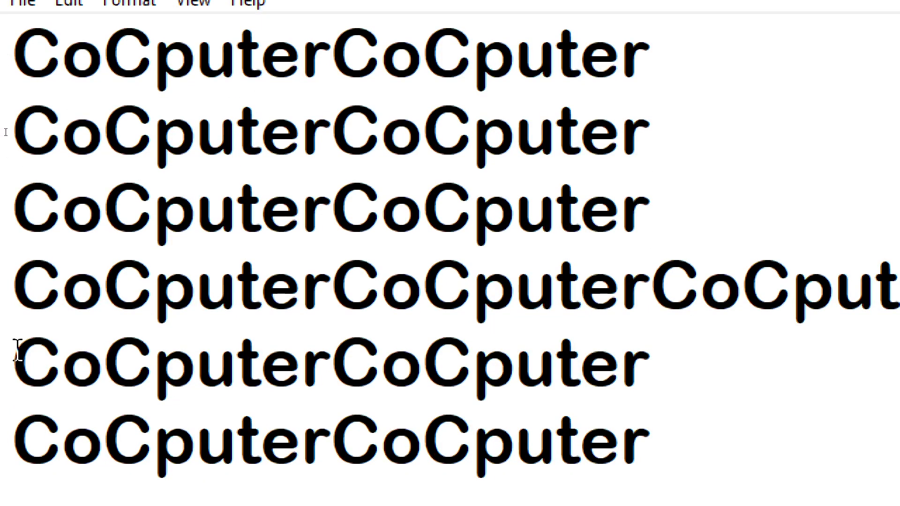
# Step: Place the cursor at the start of the fifth line and jump to line 1 with Go To
pyautogui.click(39, 327)
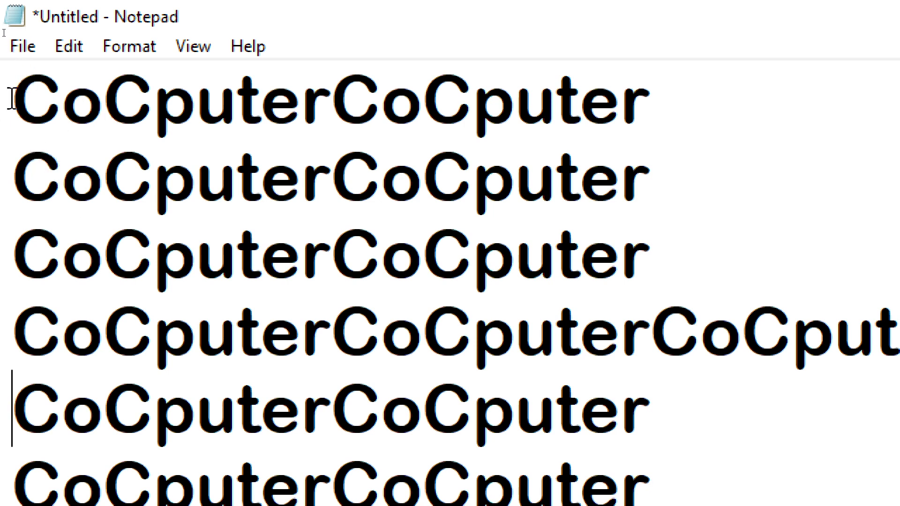
pyautogui.click(68, 53)
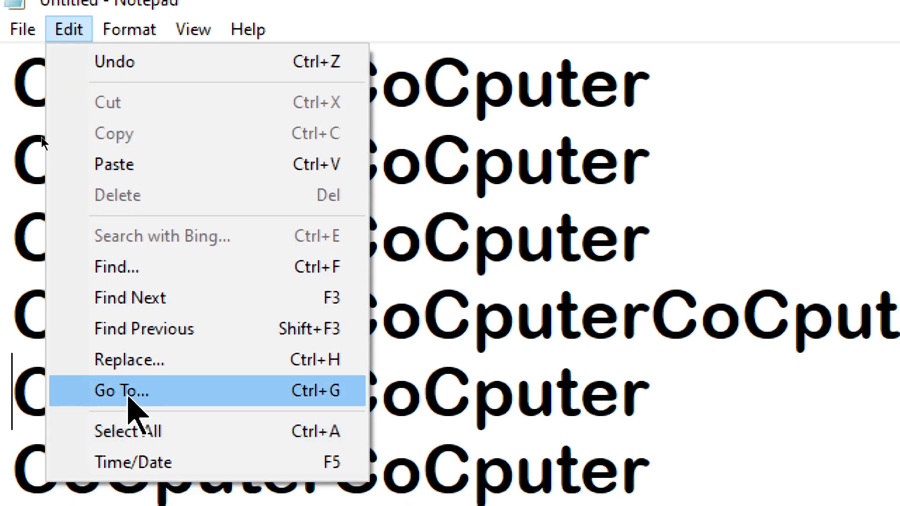
pyautogui.click(128, 396)
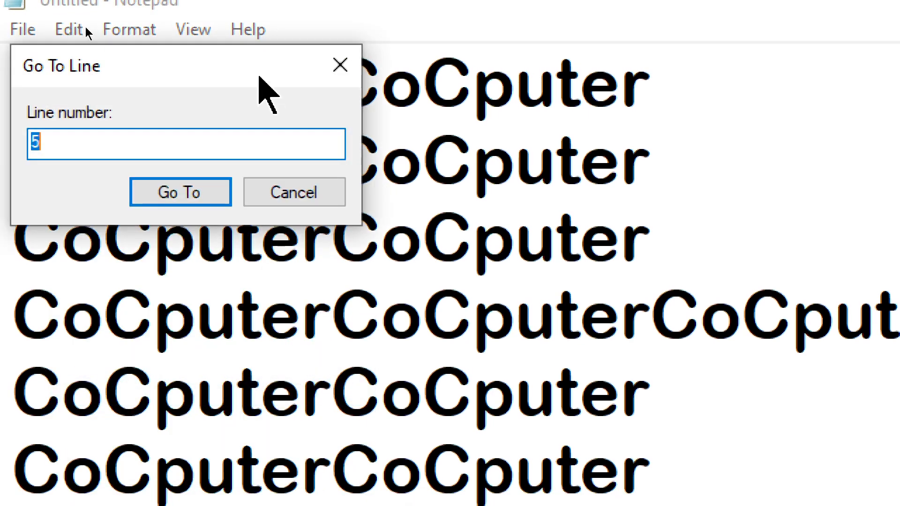
pyautogui.moveTo(259, 77); pyautogui.dragTo(584, 146)
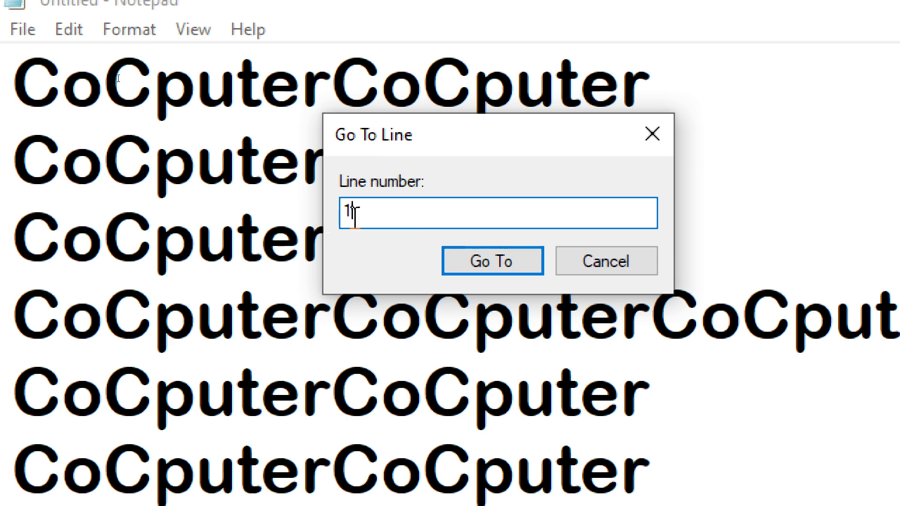
pyautogui.click(503, 261)
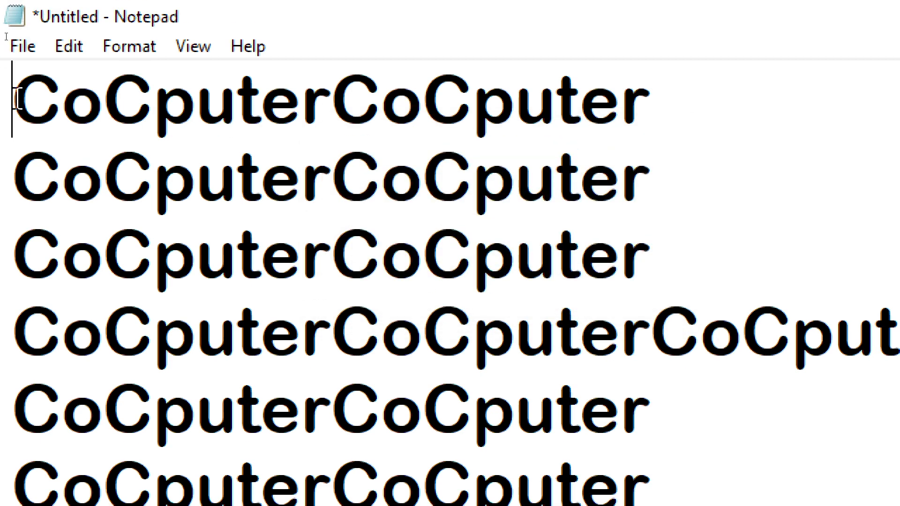
# Step: Jump to line 5 of the document with Go To
pyautogui.click(66, 47)
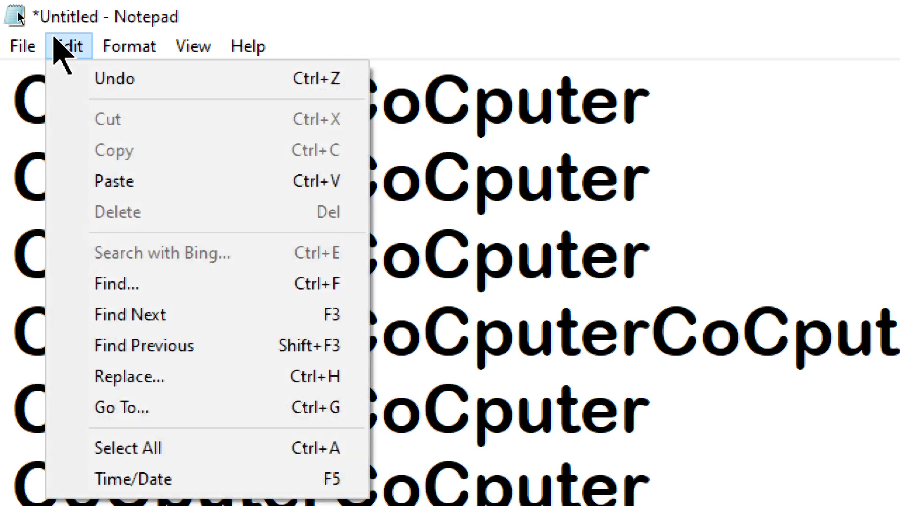
pyautogui.click(133, 410)
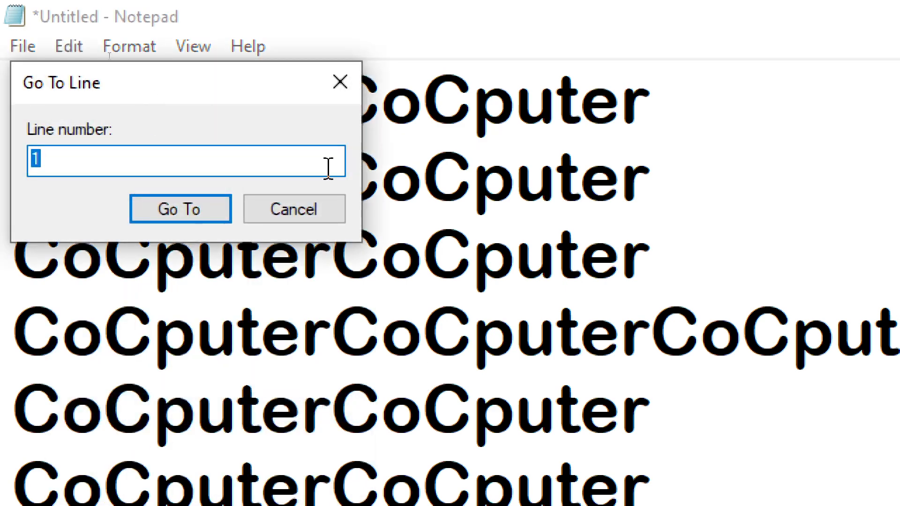
pyautogui.moveTo(267, 94); pyautogui.dragTo(640, 150)
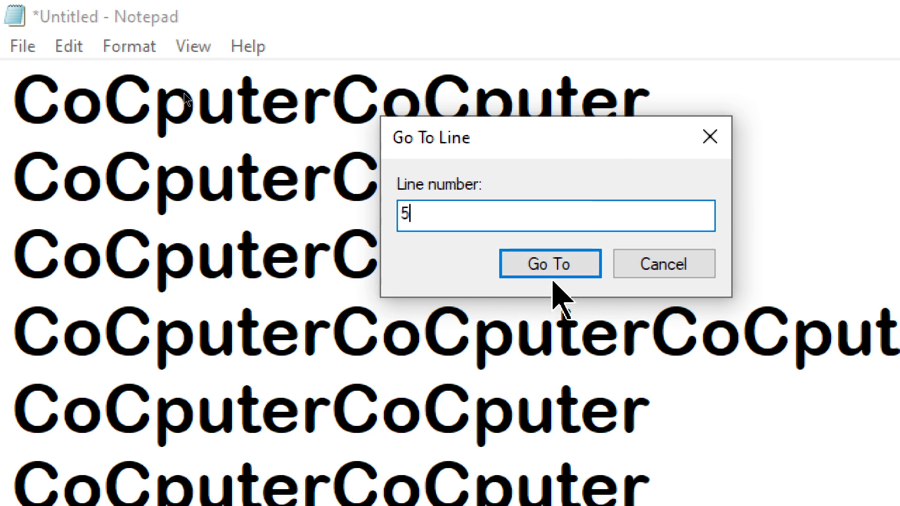
pyautogui.click(549, 266)
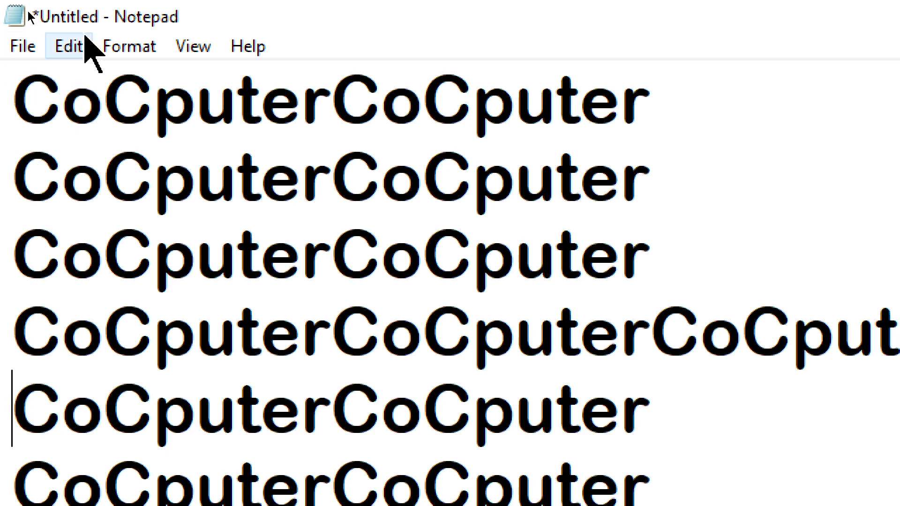
# Step: Select all the text in the document, and clear the selection by placing the cursor at the end of the last line
pyautogui.click(72, 46)
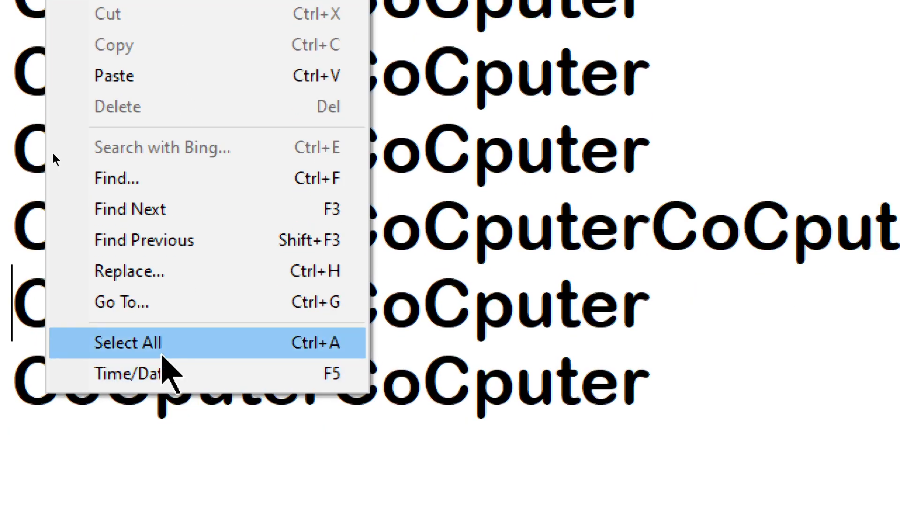
pyautogui.click(159, 357)
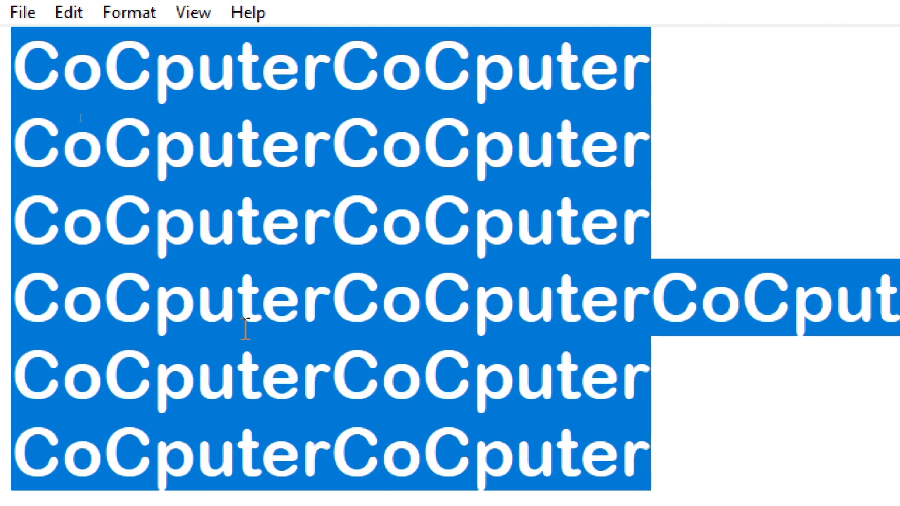
pyautogui.click(69, 12)
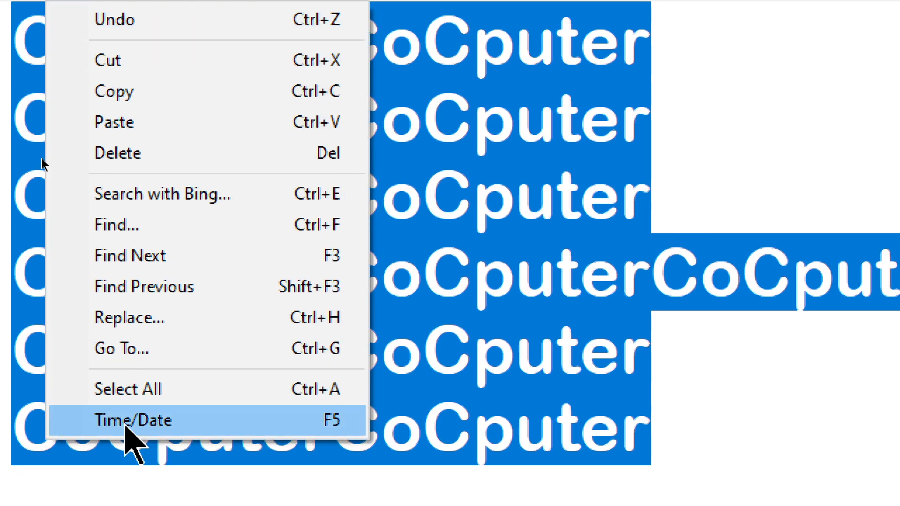
pyautogui.click(265, 462)
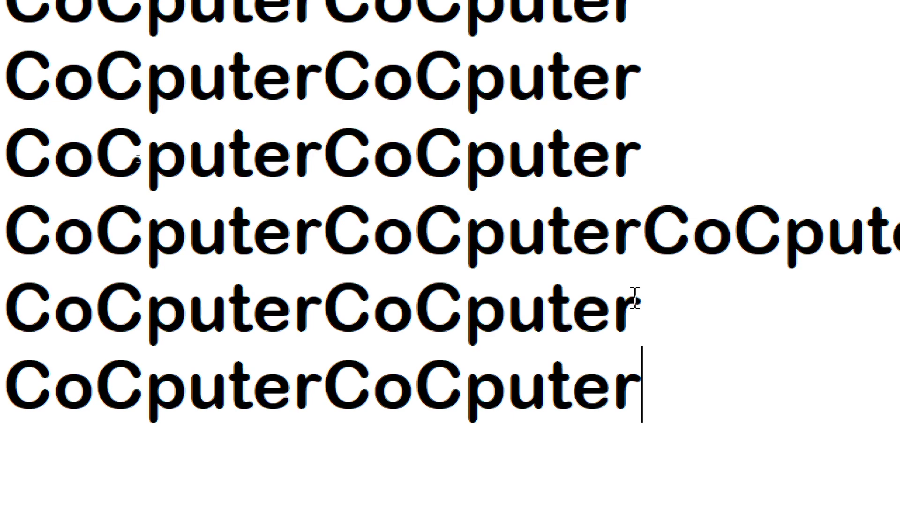
# Step: Delete the text of the last three lines and insert the current time and date on the fourth line
pyautogui.moveTo(2, 251); pyautogui.dragTo(899, 435)
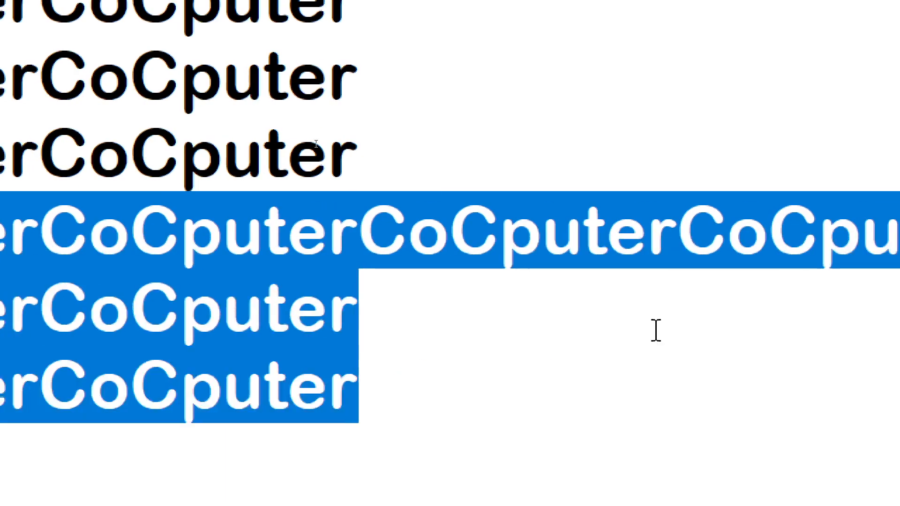
pyautogui.press('BackSpace')
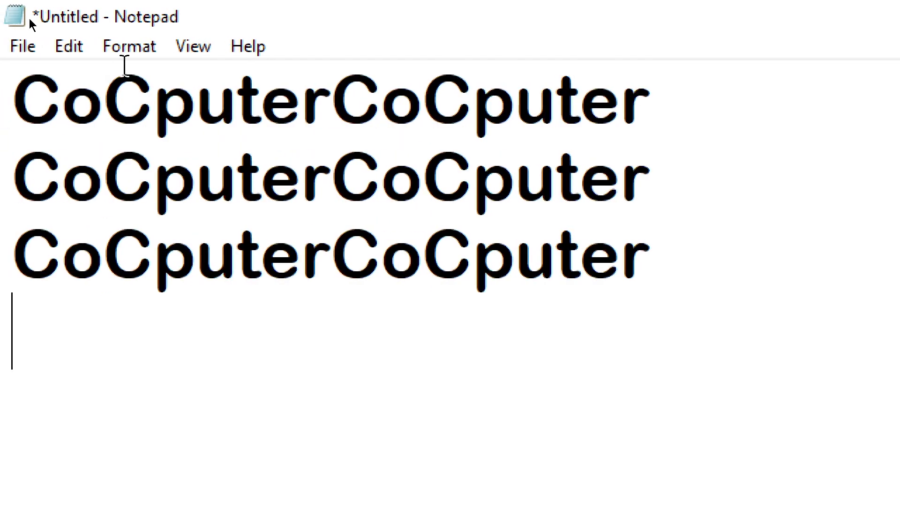
pyautogui.click(70, 49)
pyautogui.moveTo(129, 46)
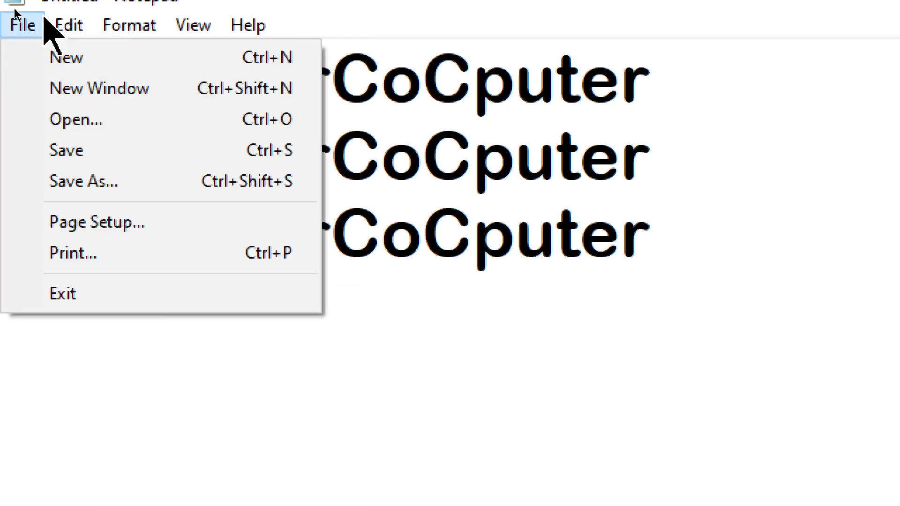
pyautogui.moveTo(69, 27)
pyautogui.click(96, 437)
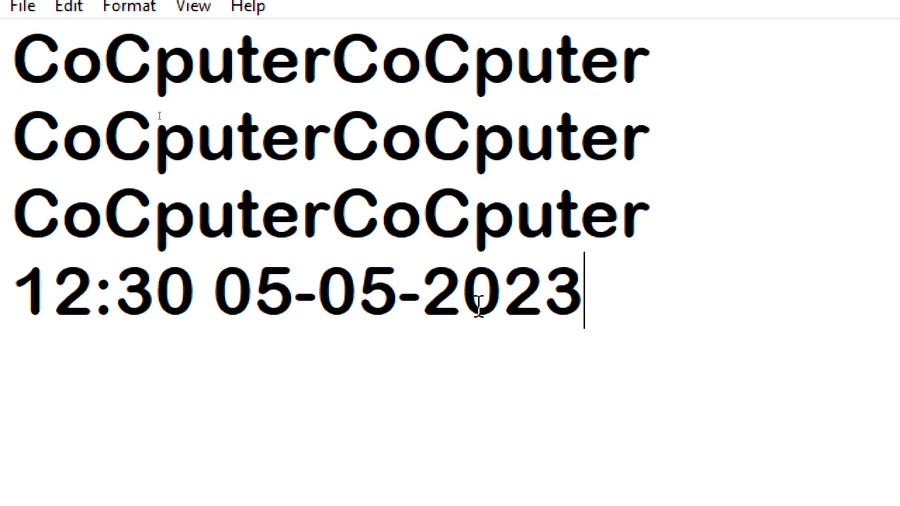
# Step: Insert the current time and date a second time and put it on its own line below the first
pyautogui.click(75, 10)
pyautogui.click(114, 446)
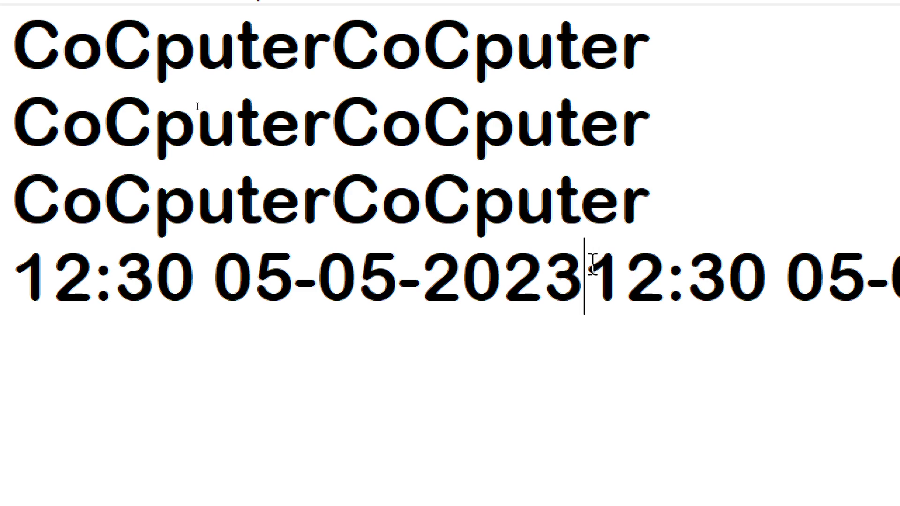
pyautogui.press('Return')
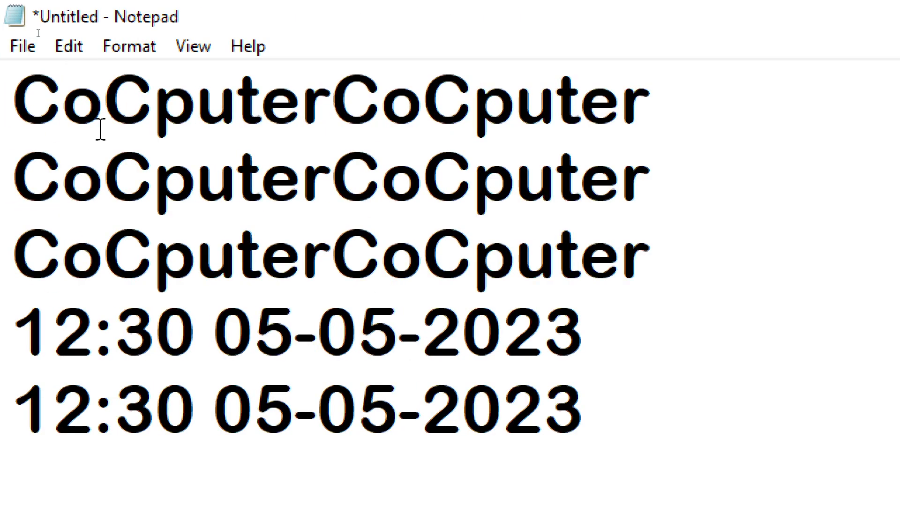
pyautogui.click(71, 47)
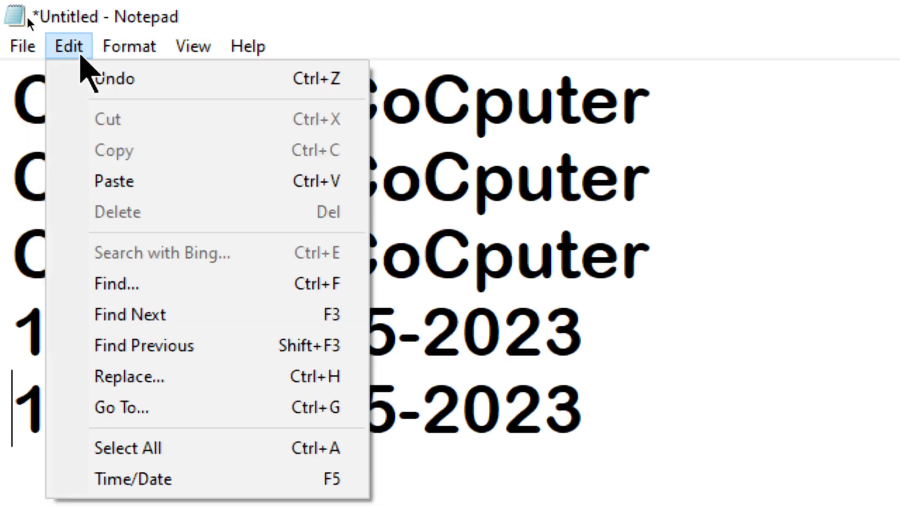
pyautogui.moveTo(103, 14)
pyautogui.click(69, 47)
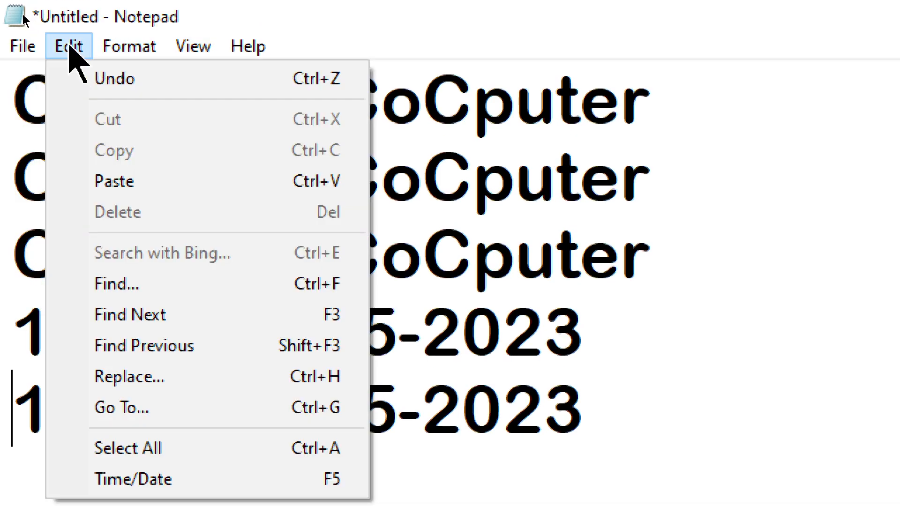